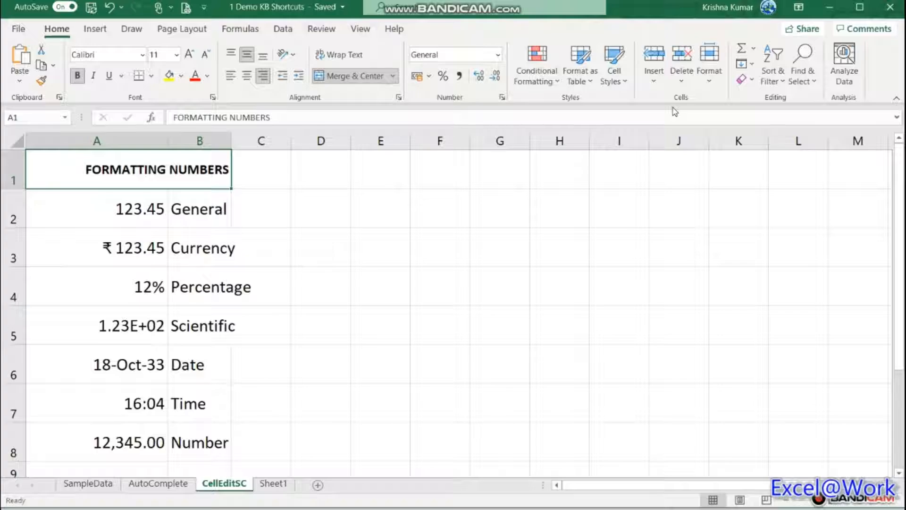
View the number format categories for cell A2 in the Format Cells dialog without changing anything.
key("Down")
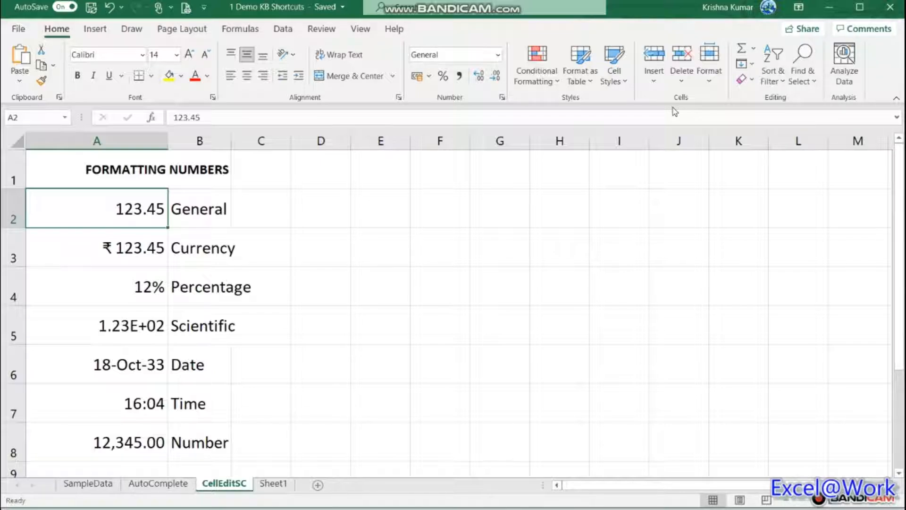
key("ctrl+1")
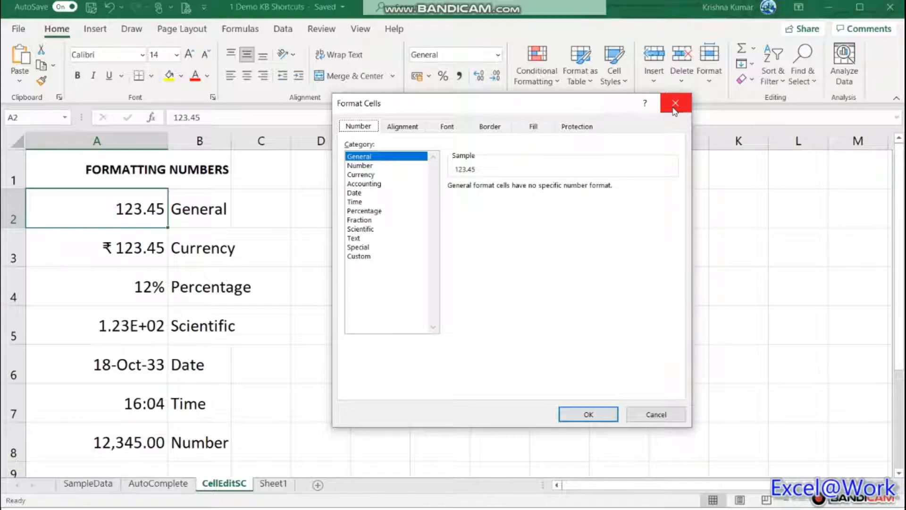
left_click(675, 104)
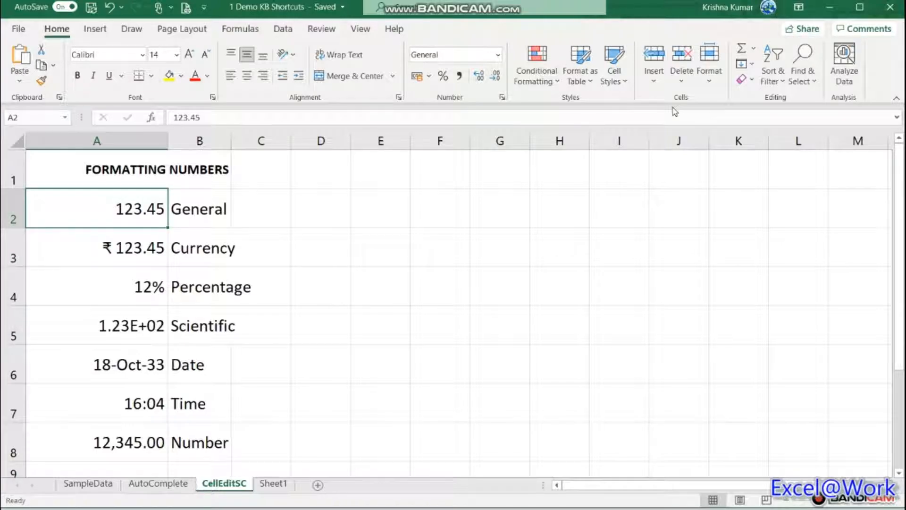
key("Down")
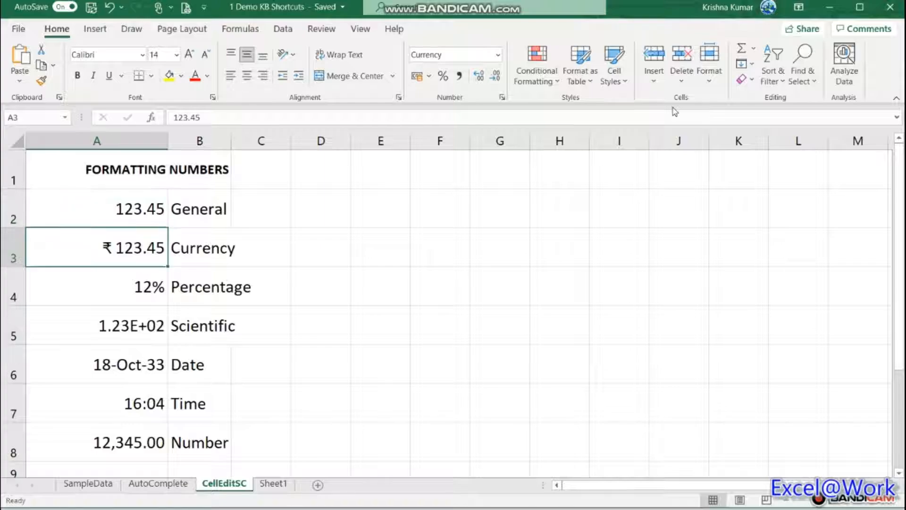
key("Up")
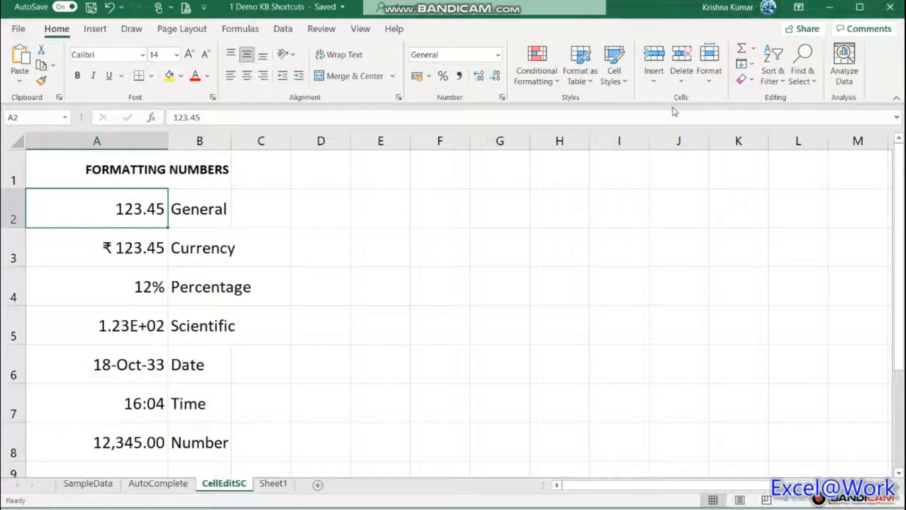
key("Down")
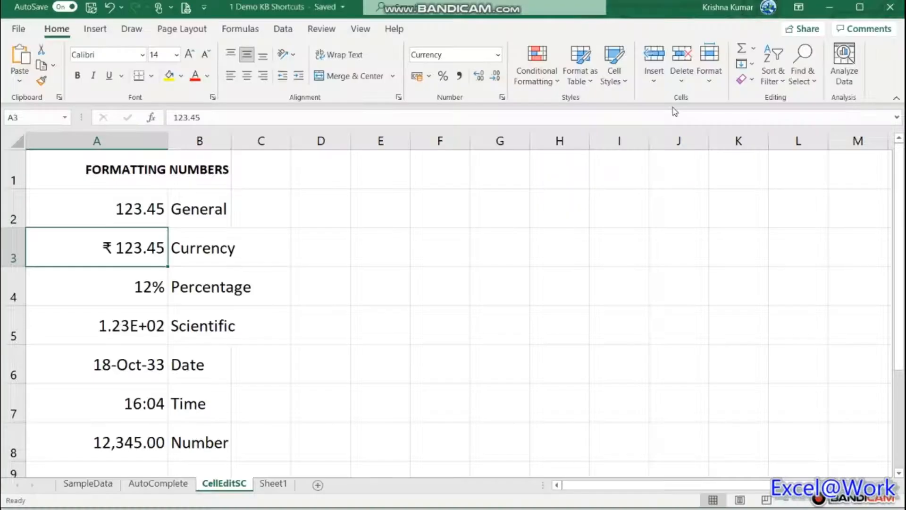
key("Up")
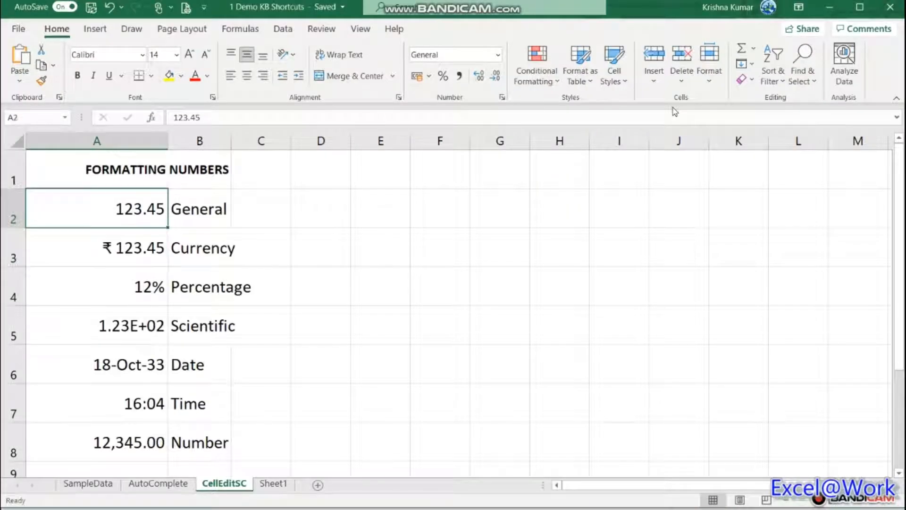
key("Down")
key("Up")
Enter the number 123.45 in cell D2.
key("Right")
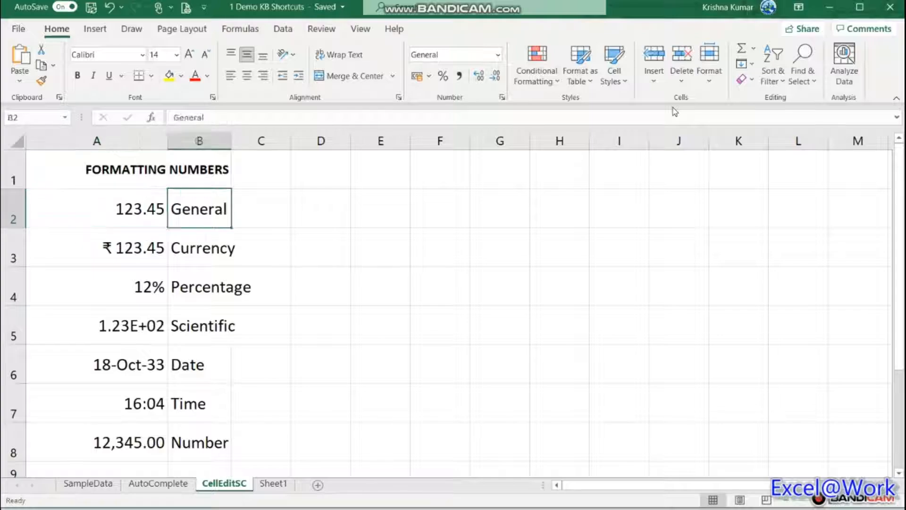
key("Right")
key("Right")
type("123")
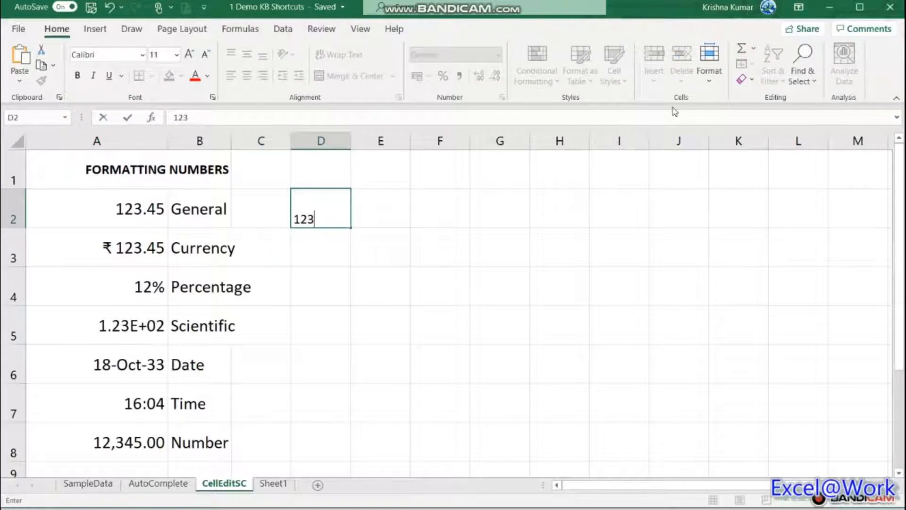
type(".45")
key("Return")
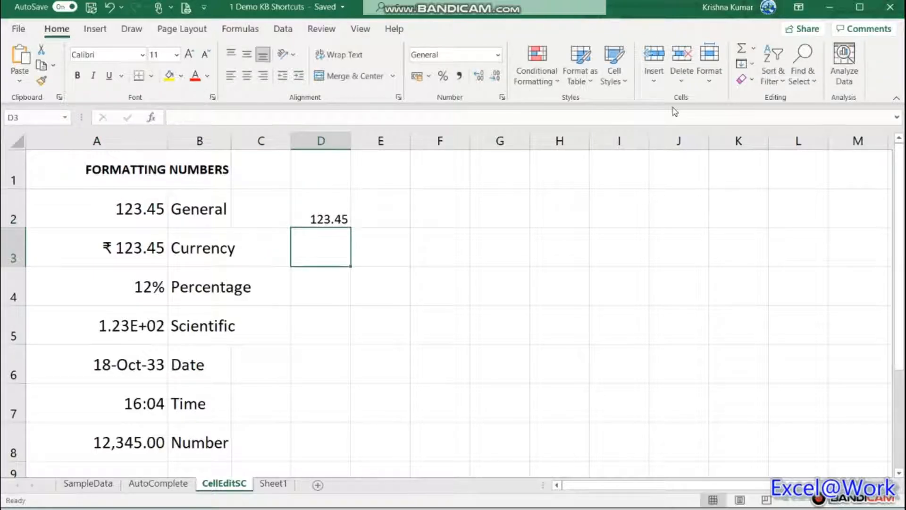
Copy cell A2, including its larger font formatting, over the contents of cell D2.
key("Left")
key("Left")
key("Up")
key("Left")
key("ctrl+c")
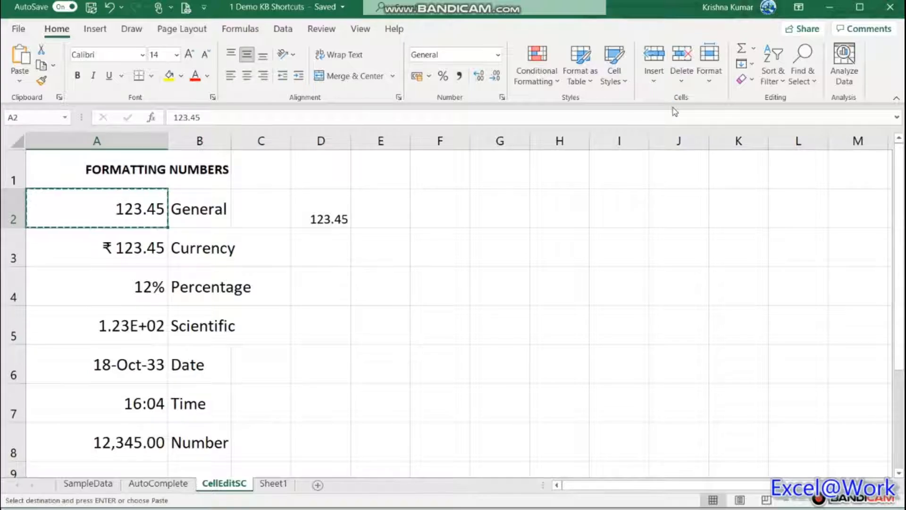
key("Right")
key("Right")
key("Right")
key("Return")
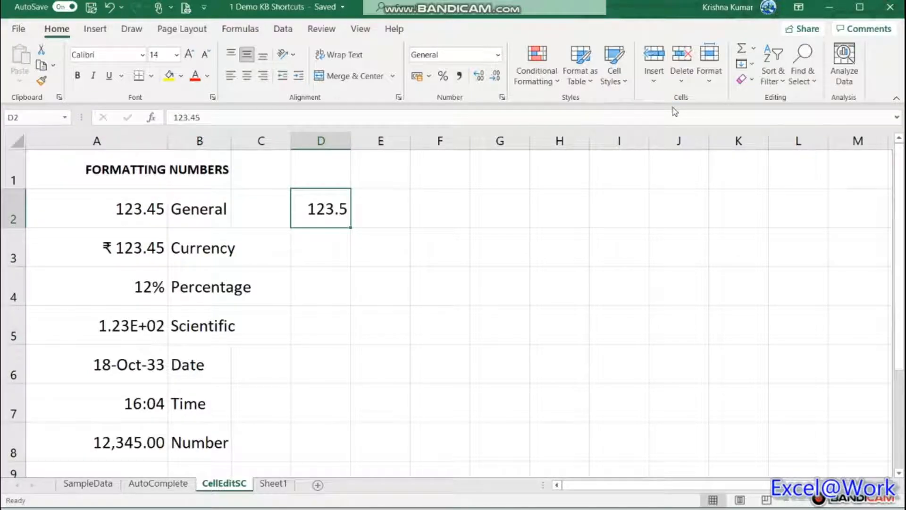
key("Left")
key("Left")
key("Left")
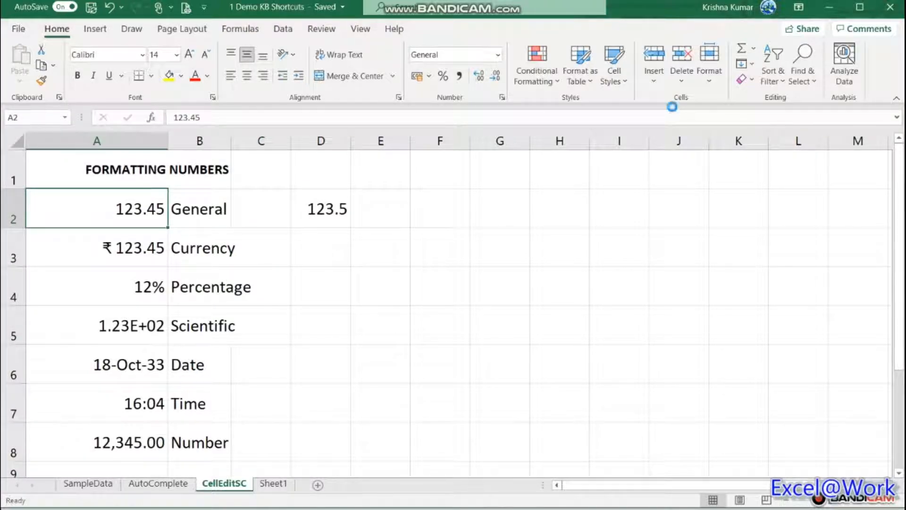
key("ctrl+c")
key("Right")
key("Right")
key("Right")
key("Return")
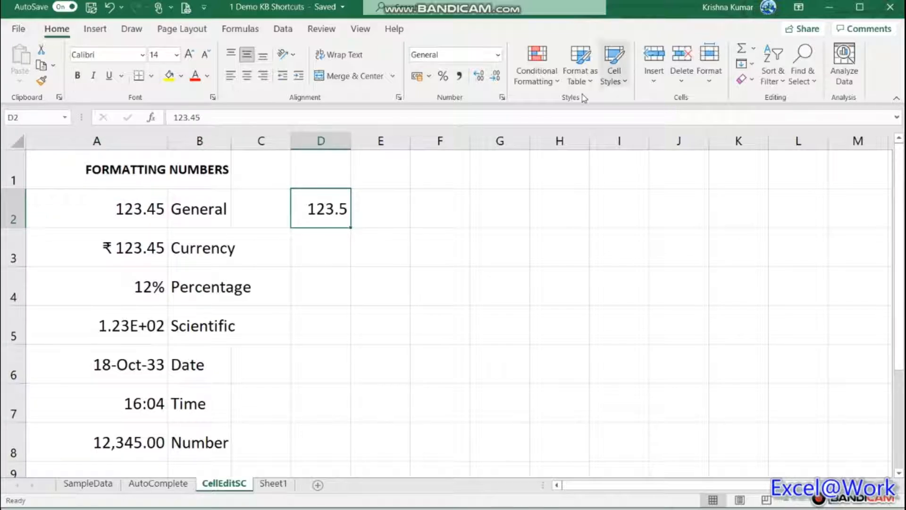
Widen column D slightly so that the full number in D2 fits, keeping D2 selected.
left_click_drag(360, 140, 372, 143)
key("Return")
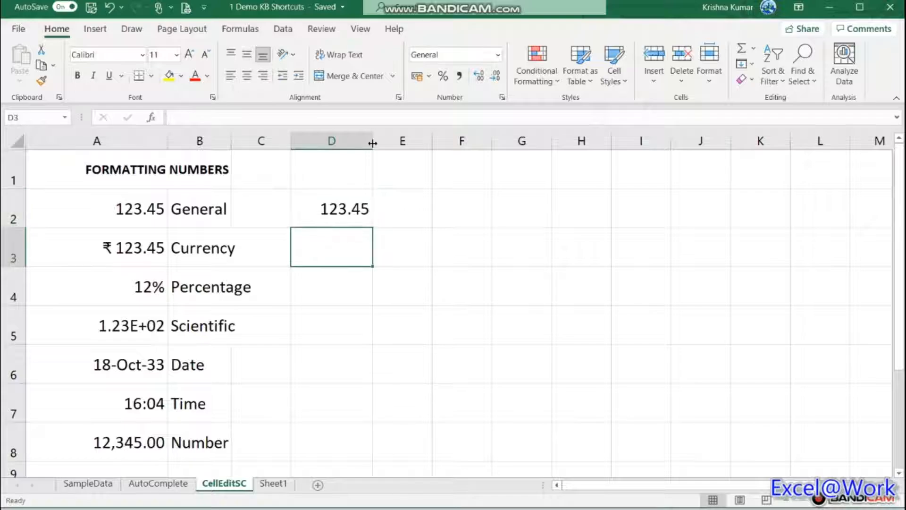
key("shift+Return")
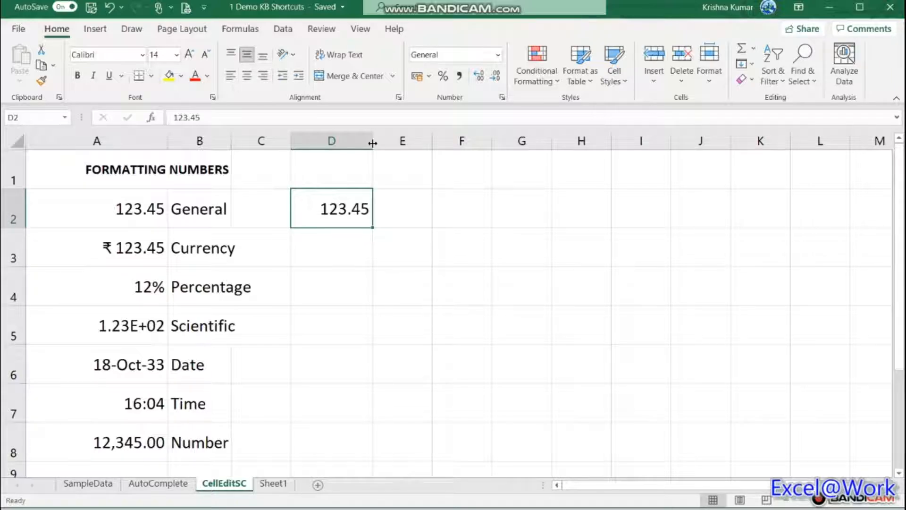
Apply the Currency number format to cell D2.
key("shift+Tab")
key("Tab")
key("shift+Tab")
key("Tab")
key("ctrl+shift+4")
Compare D2 with the currency sample in A3, and switch D2 to the General format and back to Currency.
left_click(131, 250)
key("Right")
key("Right")
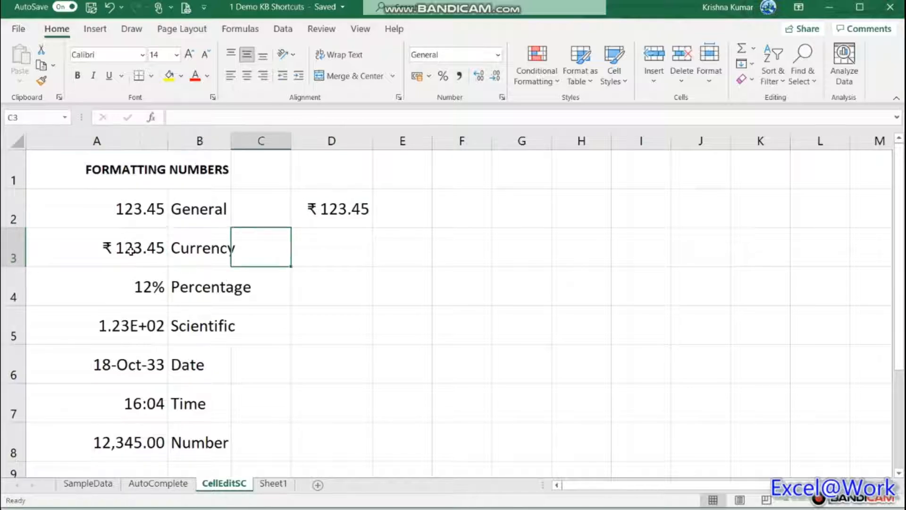
key("Up")
key("Right")
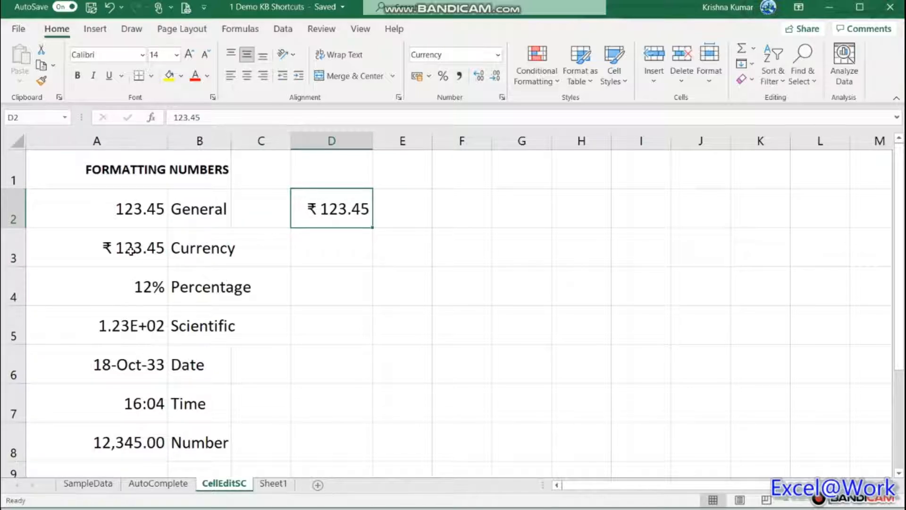
key("ctrl+shift+grave")
key("ctrl+shift+4")
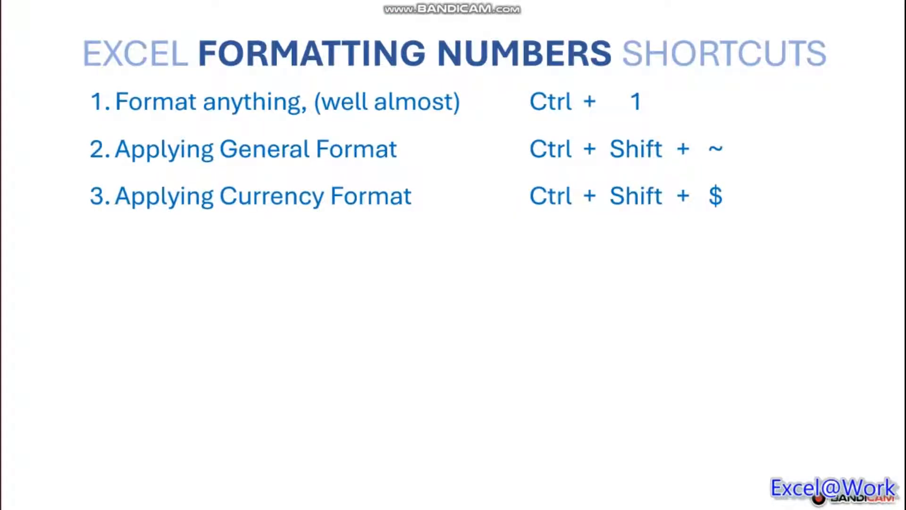
Return to cell D2 in the worksheet and apply the Percentage number format to it.
key("Right")
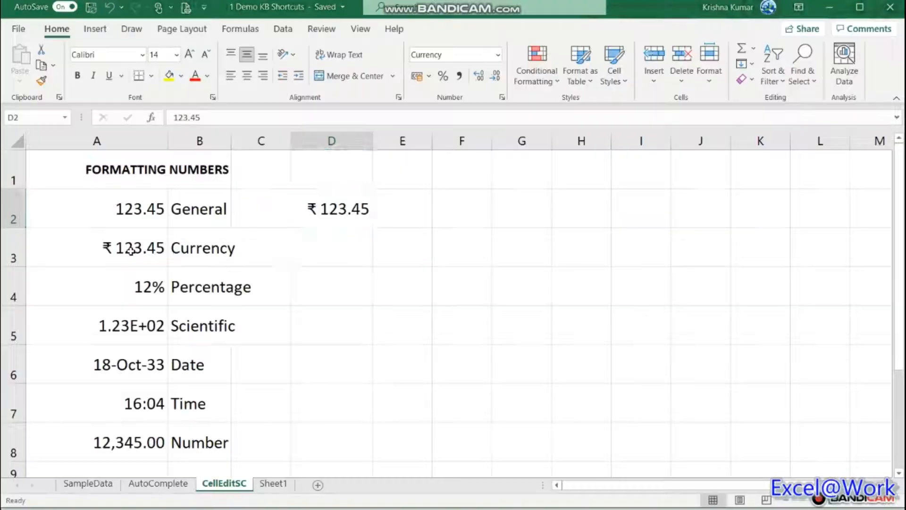
key("Down")
key("Up")
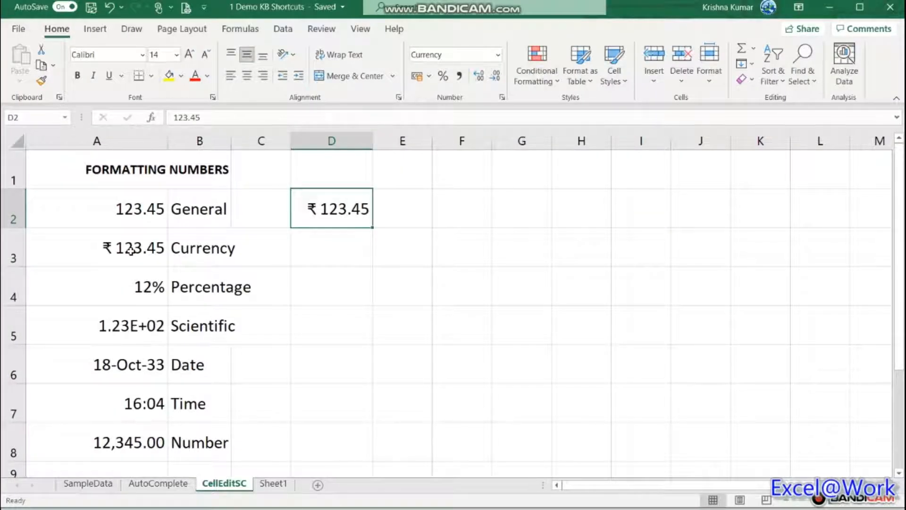
key("ctrl+shift+5")
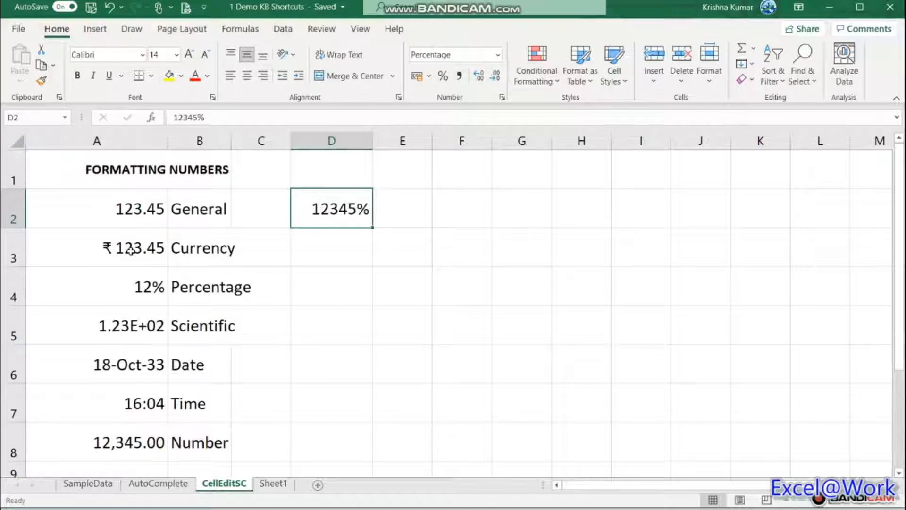
Replace the value in cell D2 with 123.45% and reselect the cell.
key("F2")
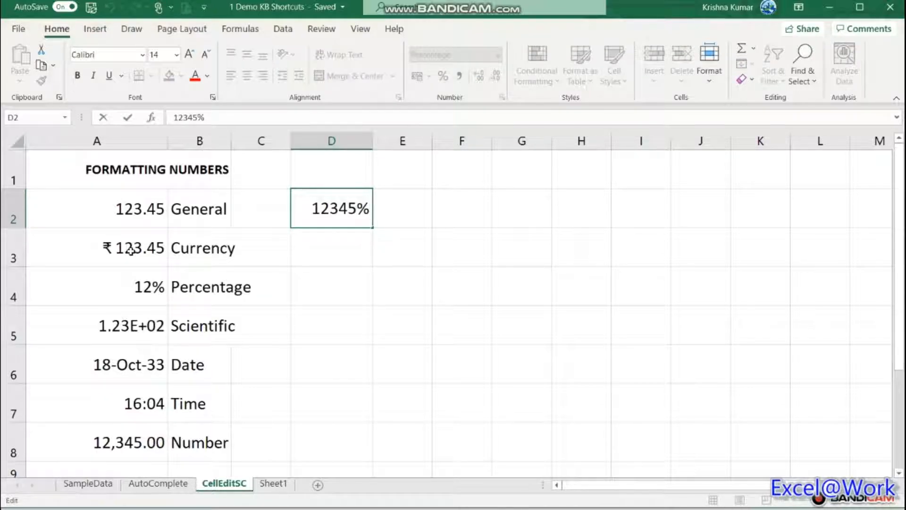
key("Home")
key("Escape")
key("Down")
key("Up")
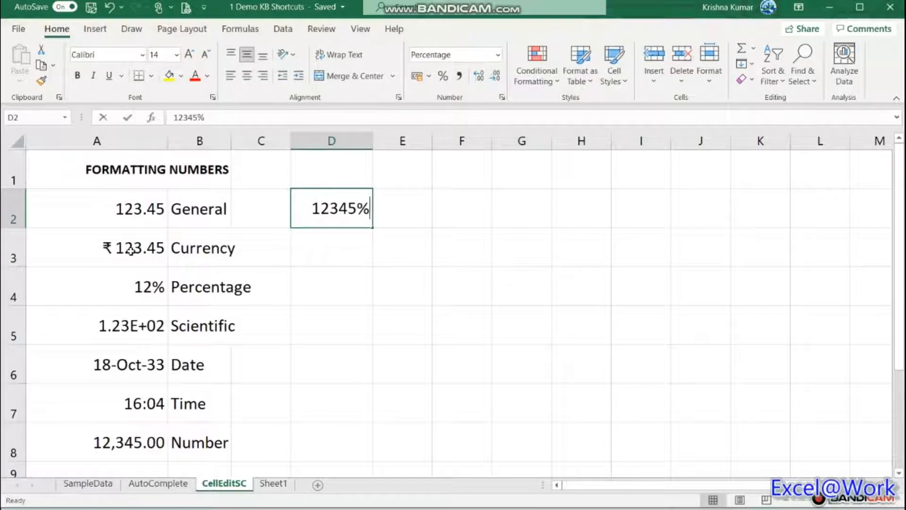
type("123.45")
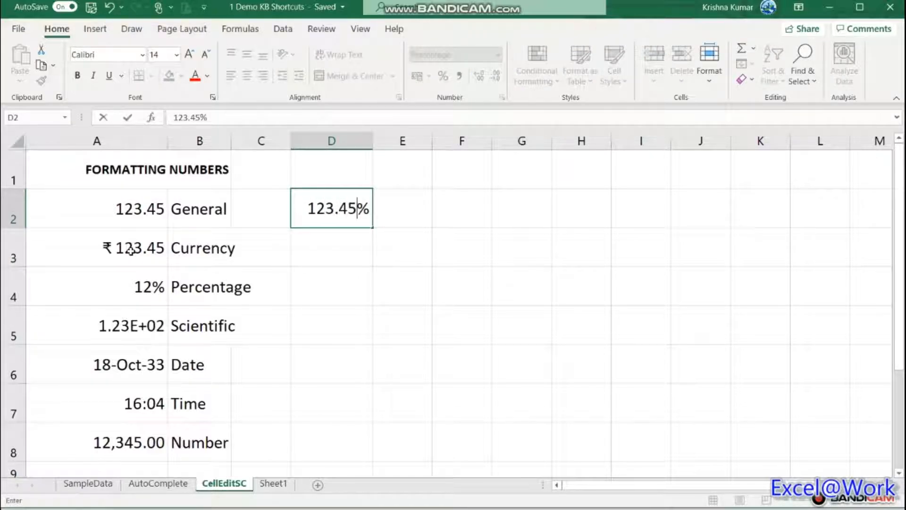
key("Return")
key("Up")
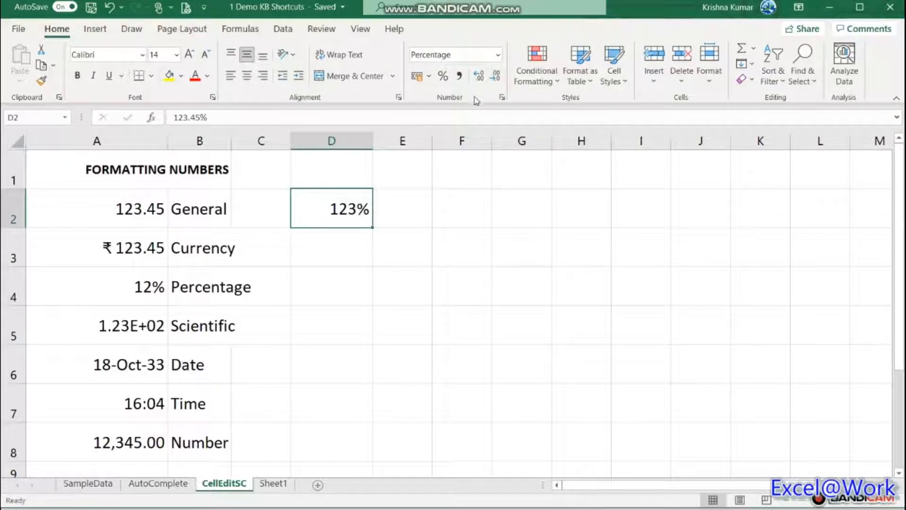
Adjust the displayed decimals of the percentage in D2 to two decimal places.
left_click(480, 76)
left_click(479, 76)
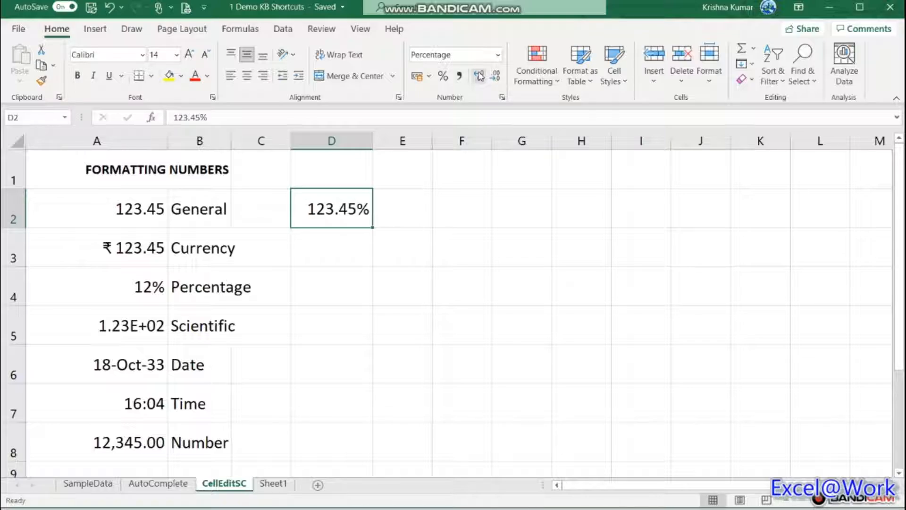
left_click(480, 76)
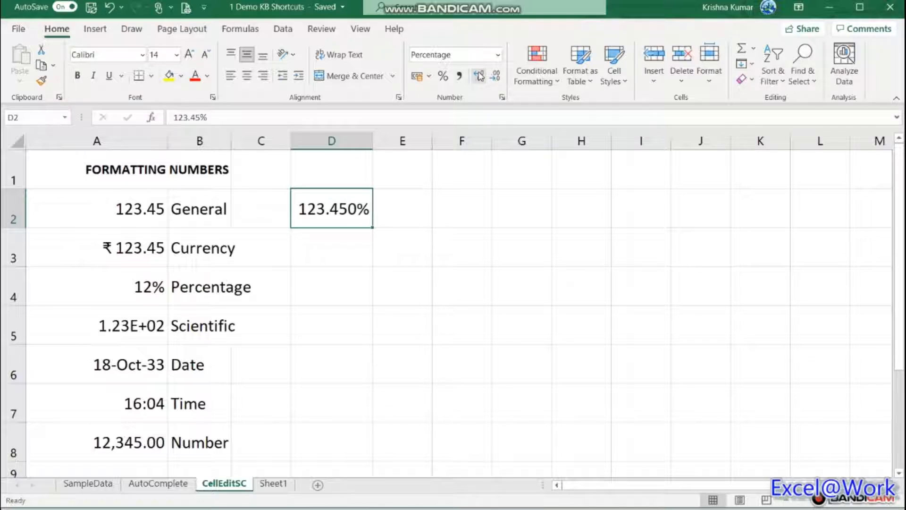
left_click(498, 77)
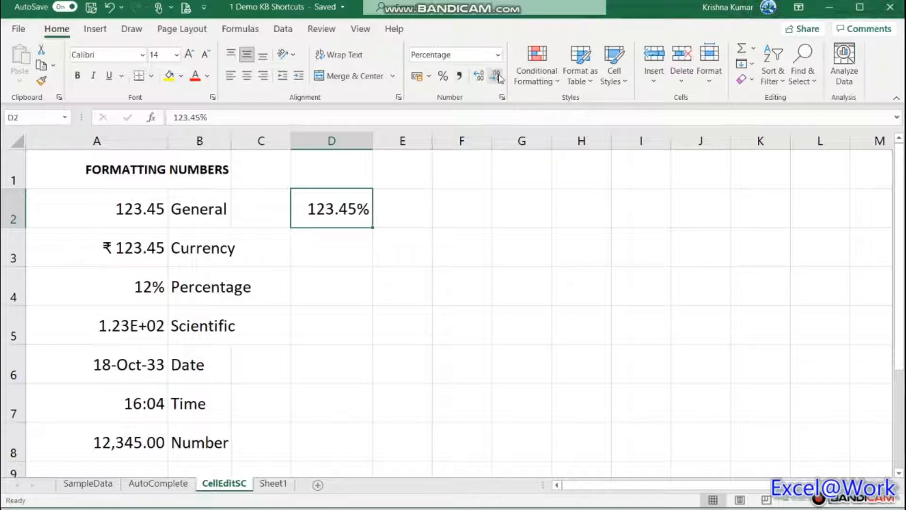
key("Down")
key("Up")
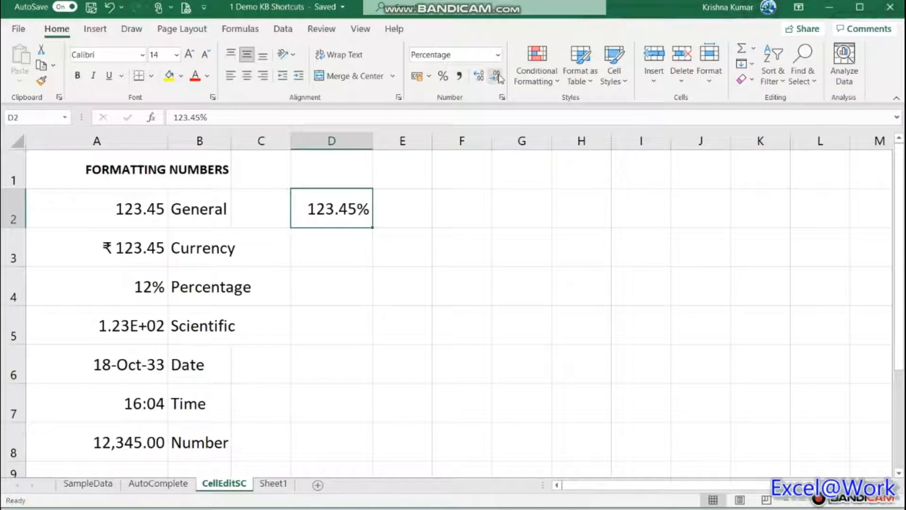
key("Down")
key("Down")
key("Down")
key("Left")
key("Left")
key("Left")
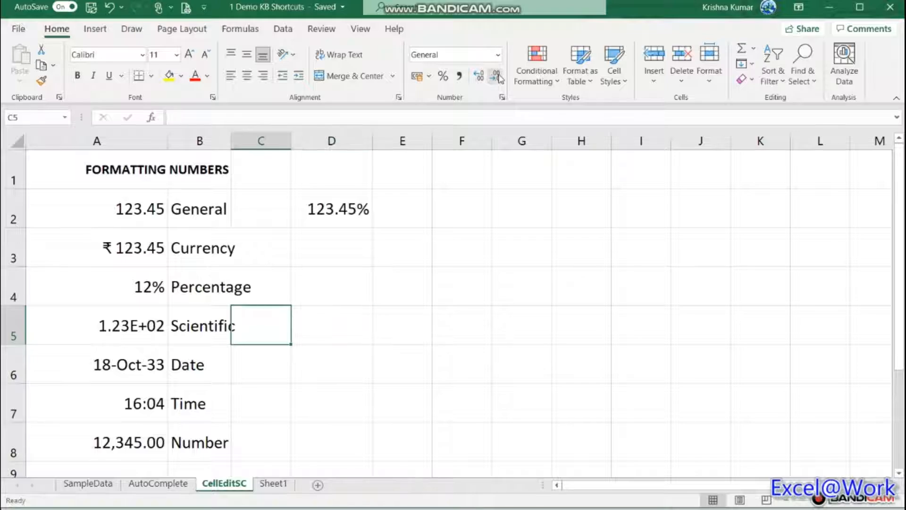
key("Right")
key("Right")
key("Up")
key("Up")
key("Up")
key("Right")
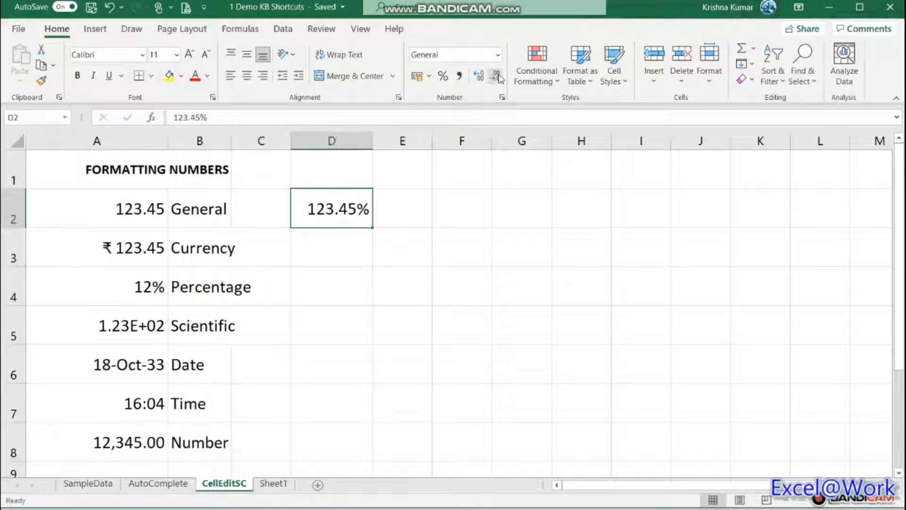
key("F2")
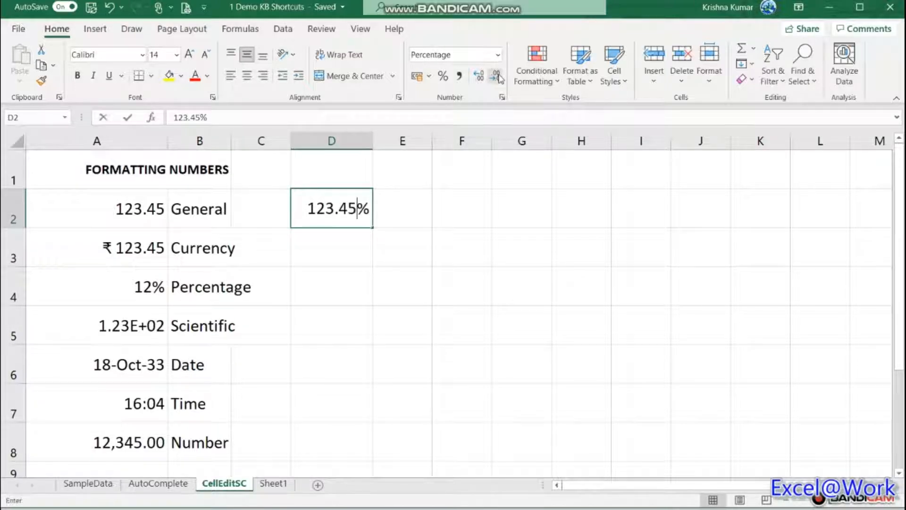
key("Left")
key("BackSpace")
key("BackSpace")
key("BackSpace")
type(".45")
key("Escape")
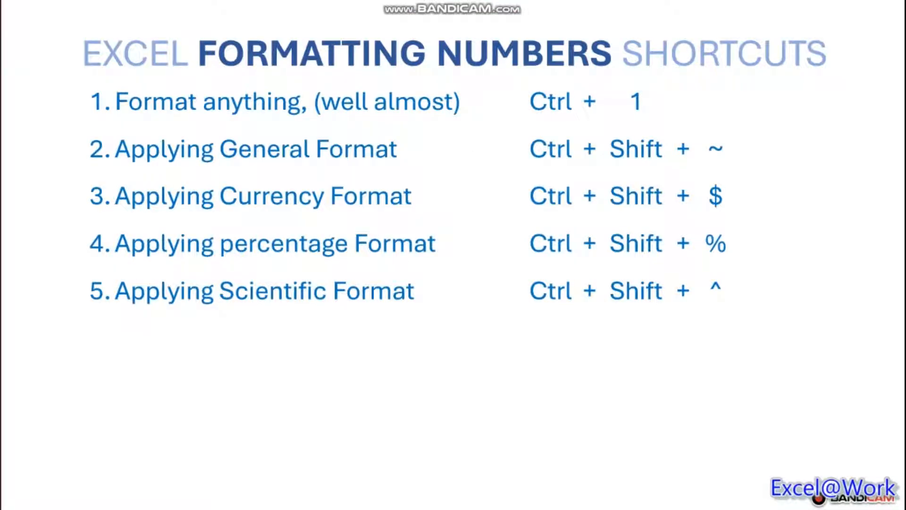
key("alt+Tab")
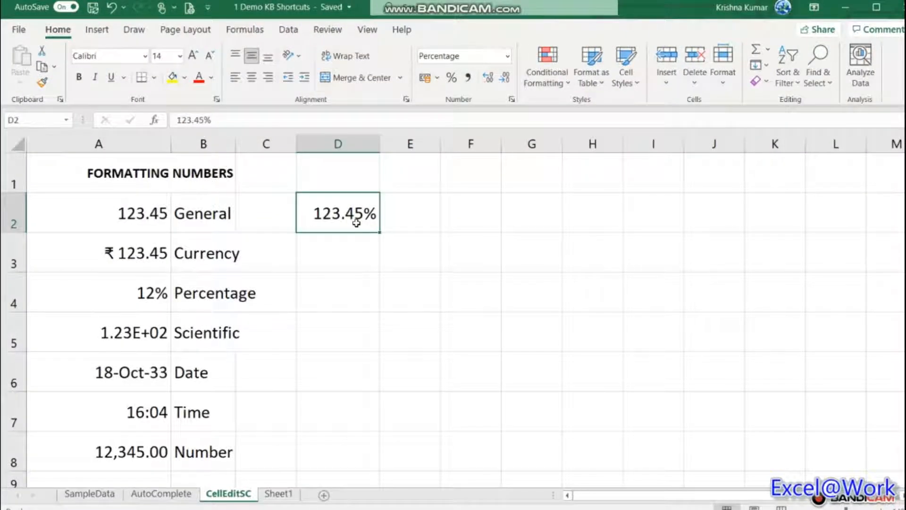
Apply the Scientific number format to cell D2 and look through the format labels in column B.
key("ctrl+shift+6")
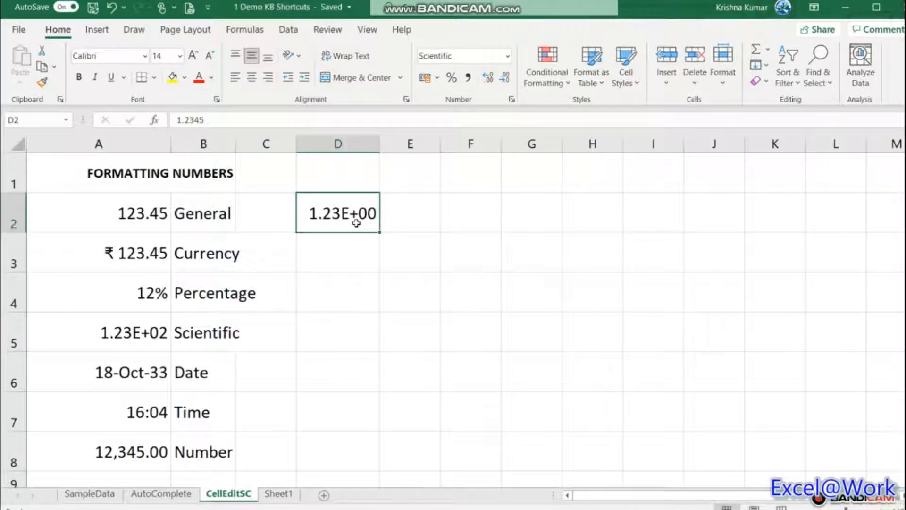
key("Down")
key("Left")
key("Left")
key("Down")
key("Down")
key("Up")
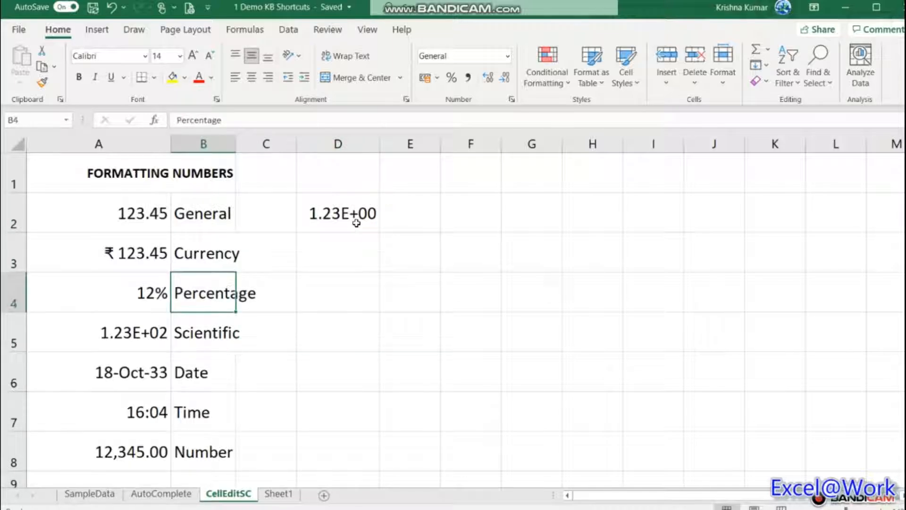
Return to cell D2 and replace its value with 123456.
key("Up")
key("Up")
key("Right")
key("Right")
type("1234")
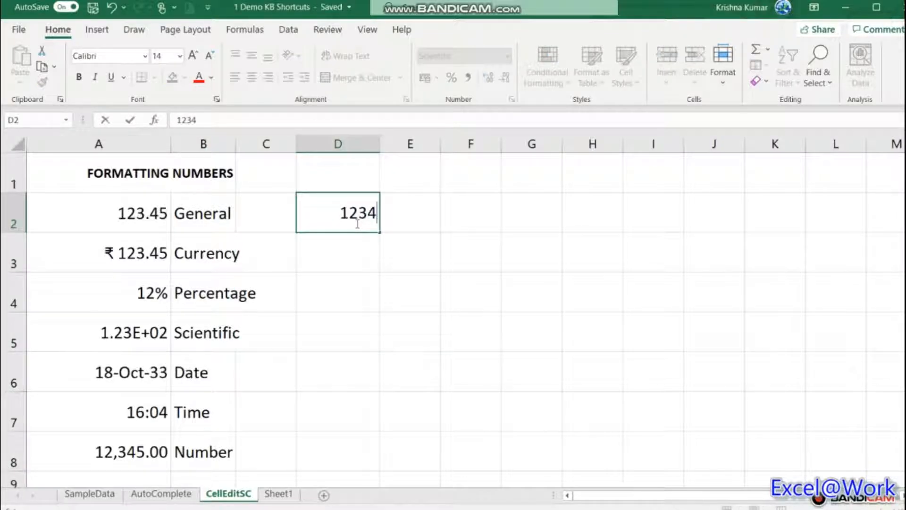
type("56")
key("Return")
key("Up")
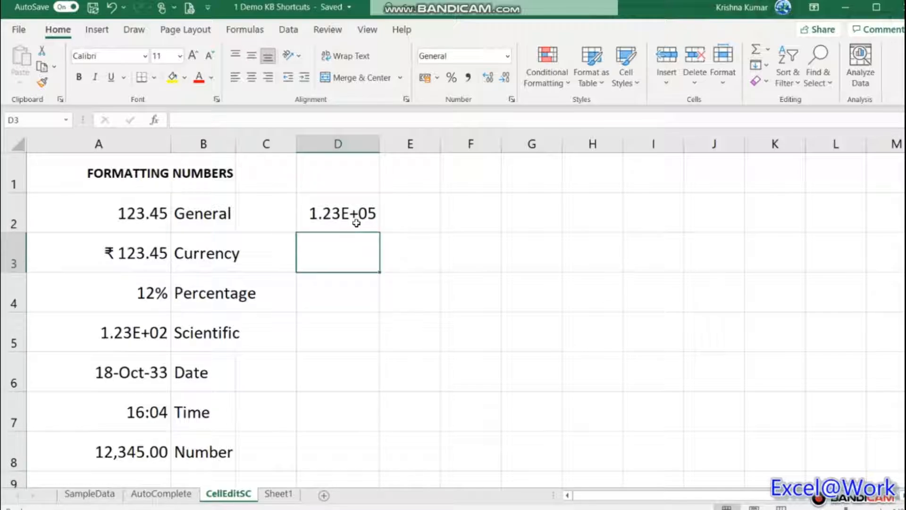
Replace the value in cell D2 with 123.45, keeping the cell selected.
left_click(356, 223)
type("123.45")
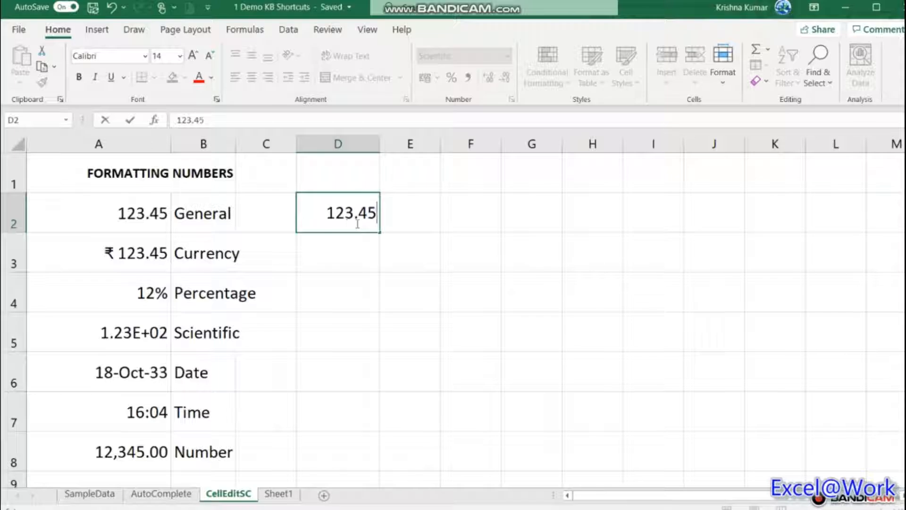
key("ctrl+Return")
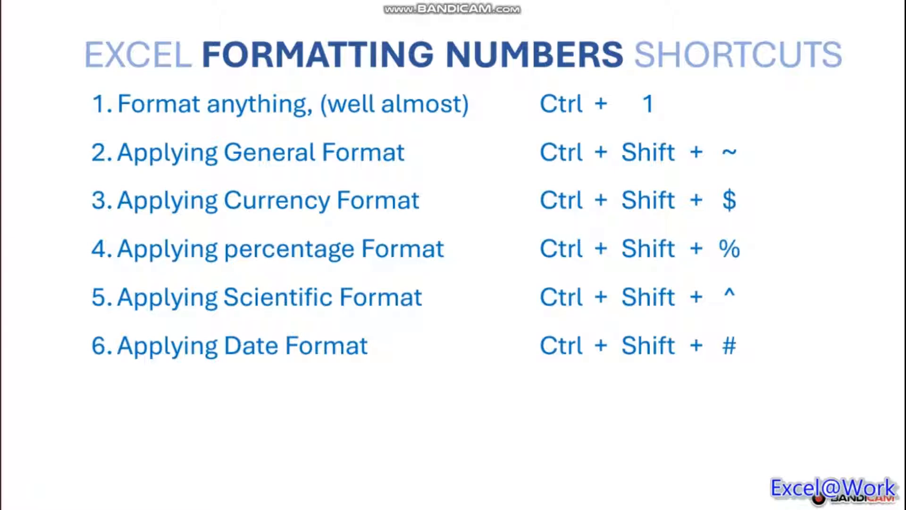
Return to the worksheet, apply the Date number format to D2 and widen column D so the date fits.
key("alt+Tab")
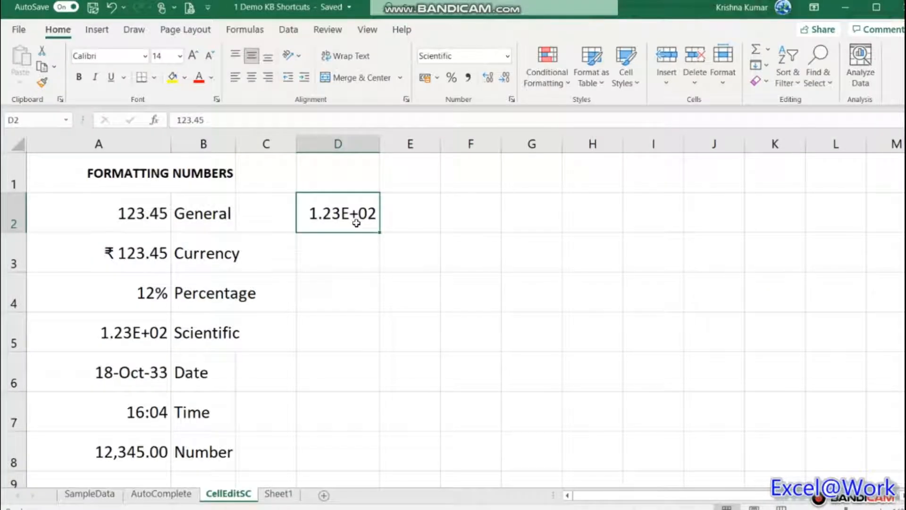
key("ctrl+shift+3")
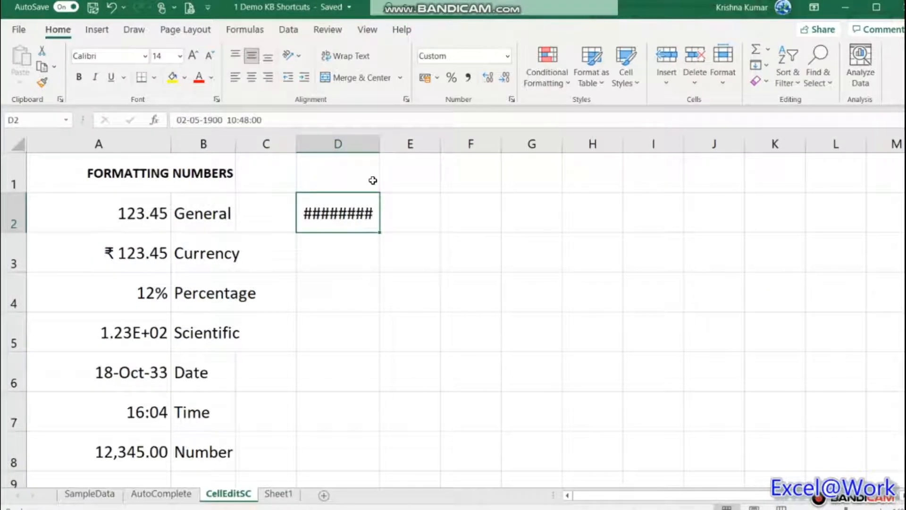
left_click_drag(379, 143, 434, 144)
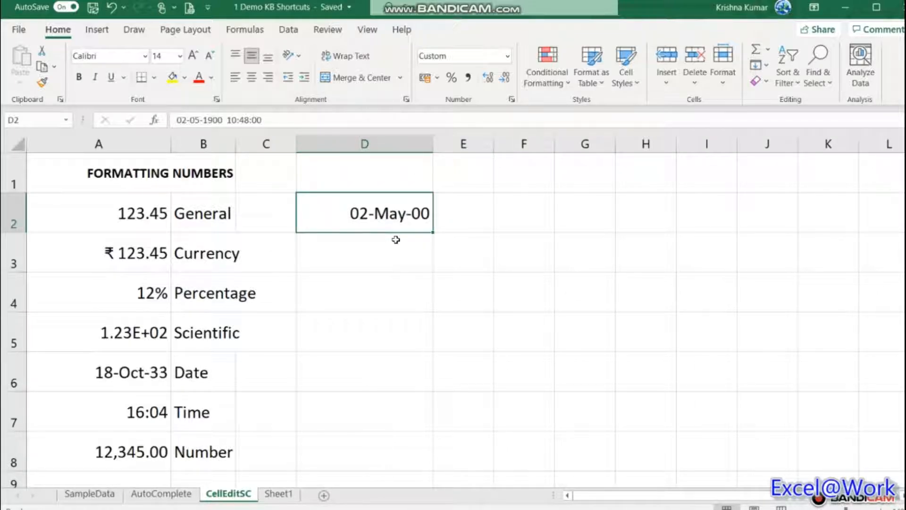
Check the underlying date and time in D2, and replace the value with 123456.
key("F2")
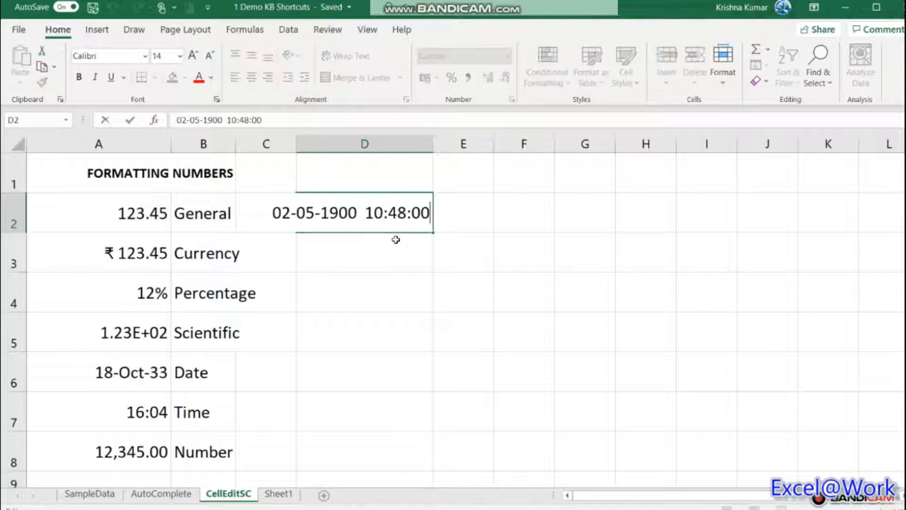
key("Escape")
type("123")
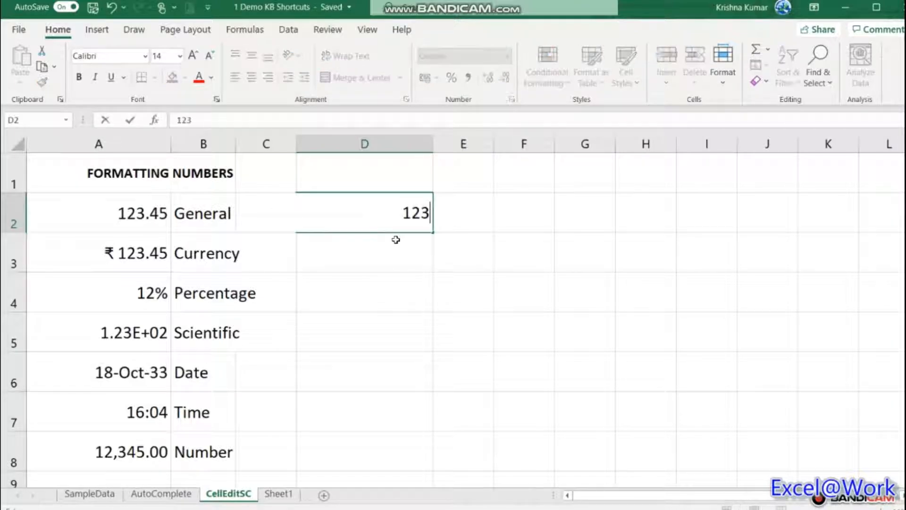
type("456")
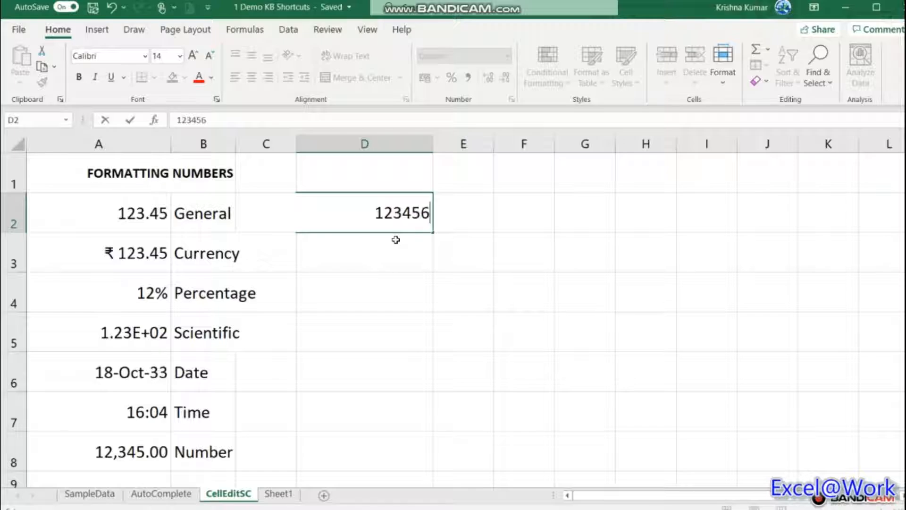
key("Return")
key("Up")
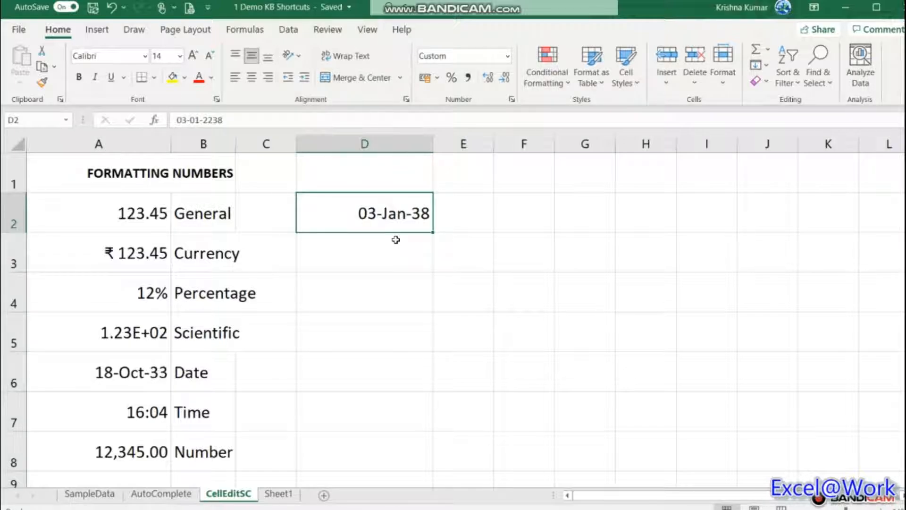
Examine the full four-digit year of the date stored in D2 without changing the value.
key("F2")
key("Left")
key("Left")
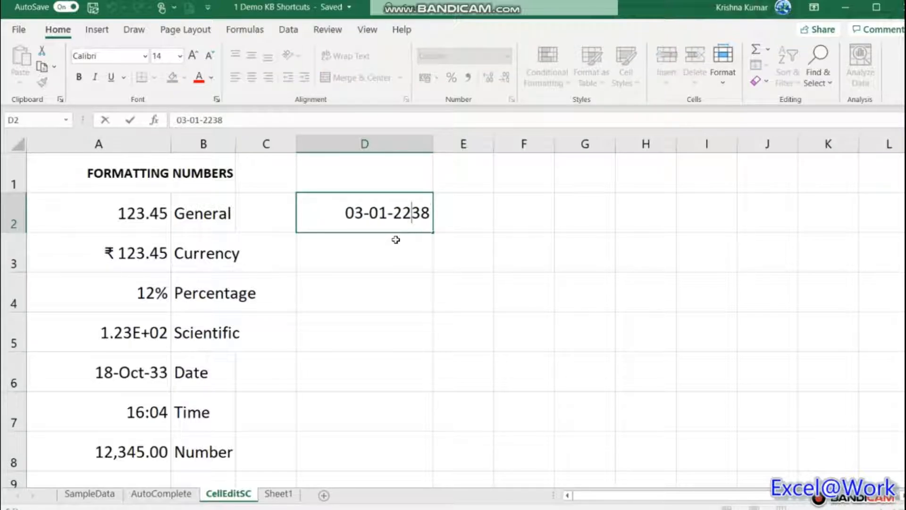
key("Return")
key("Up")
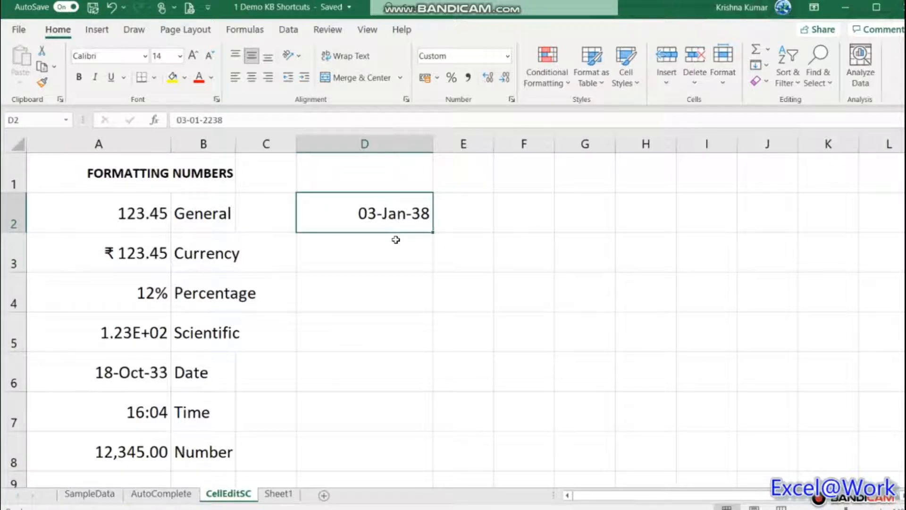
key("F2")
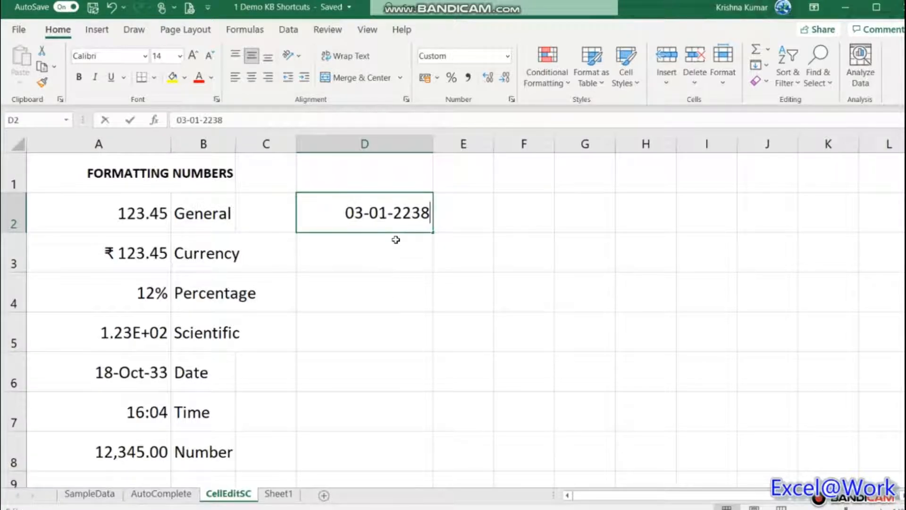
key("Escape")
Enter 34674 in the date-formatted cell D2, keeping the cell selected.
type("123")
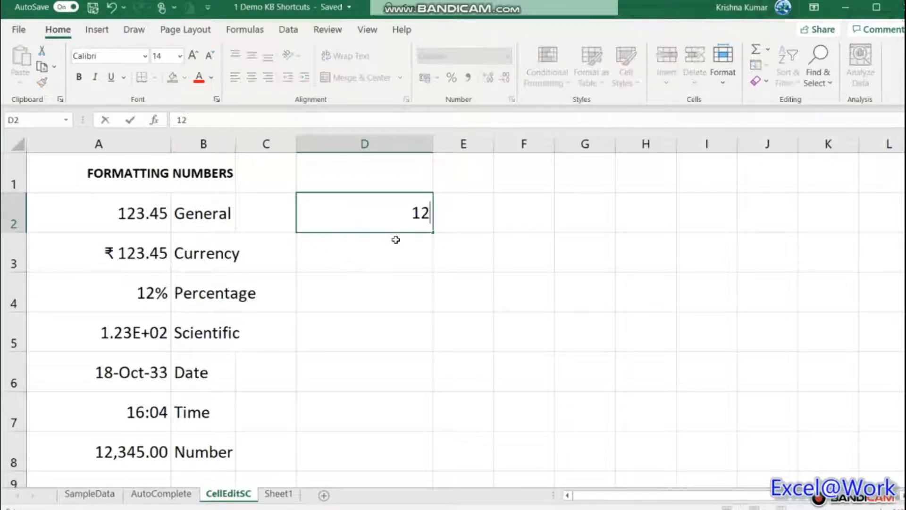
key("BackSpace")
key("BackSpace")
key("BackSpace")
type("34674")
key("ctrl+Return")
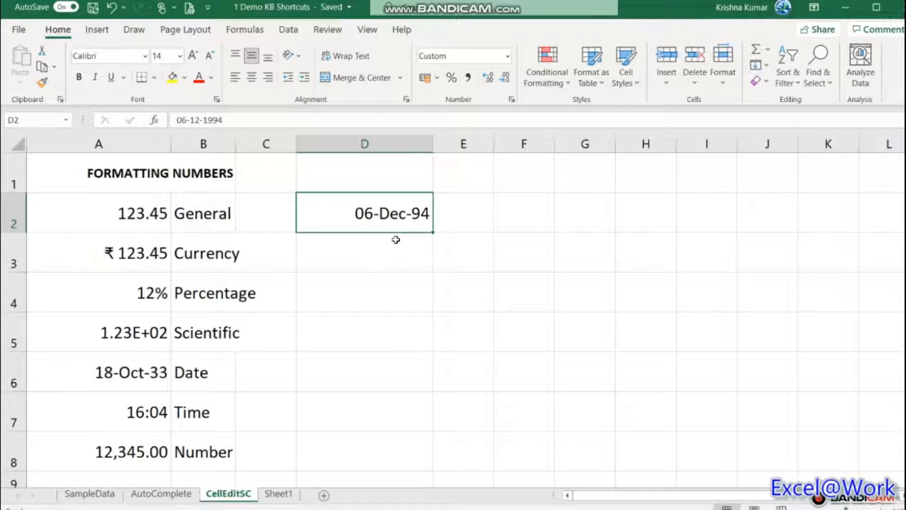
Replace the value in D2 with 123.45 and apply the Time number format to it.
type("123.45")
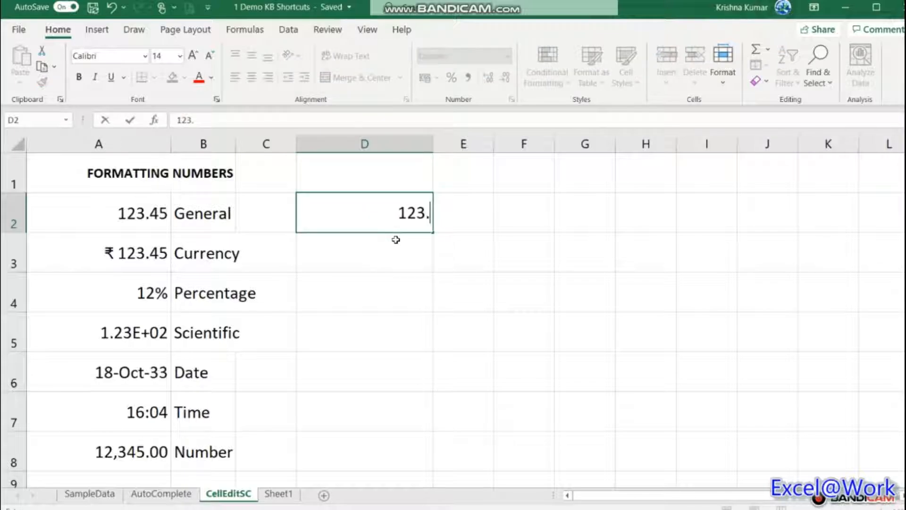
key("ctrl+Return")
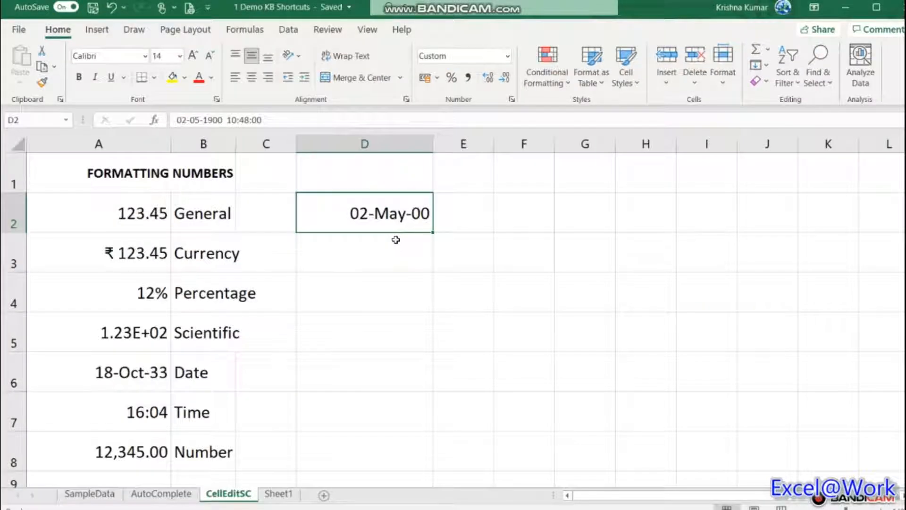
key("ctrl+shift+2")
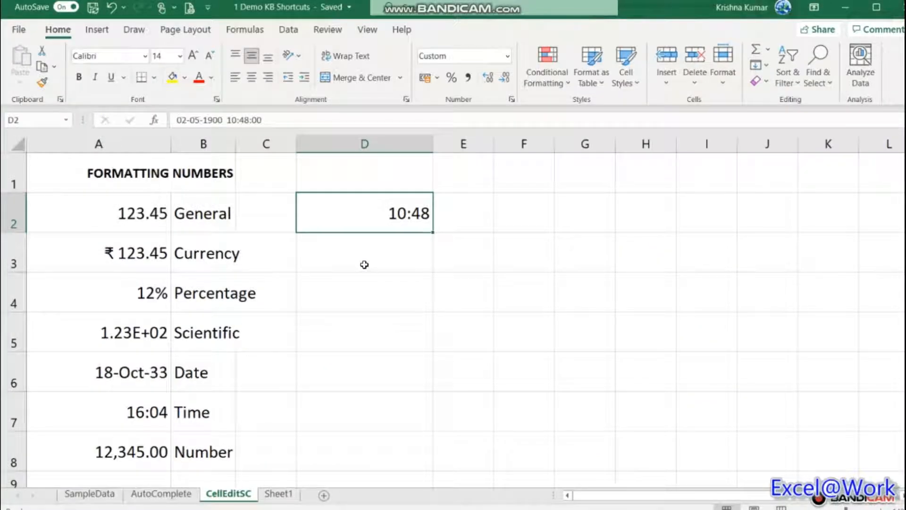
Apply the Number format with thousands separators to D2 and replace its value with 24346.457.
key("ctrl+shift+1")
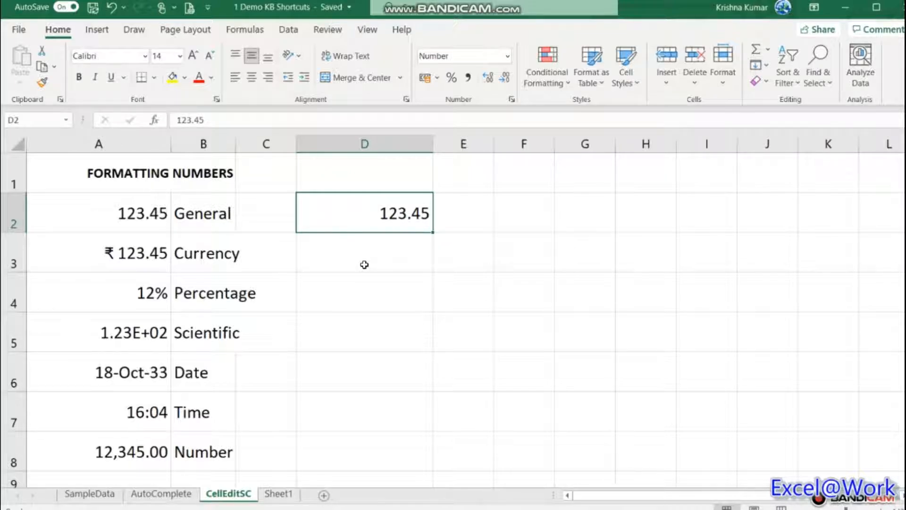
key("Down")
key("Up")
type("24346.457")
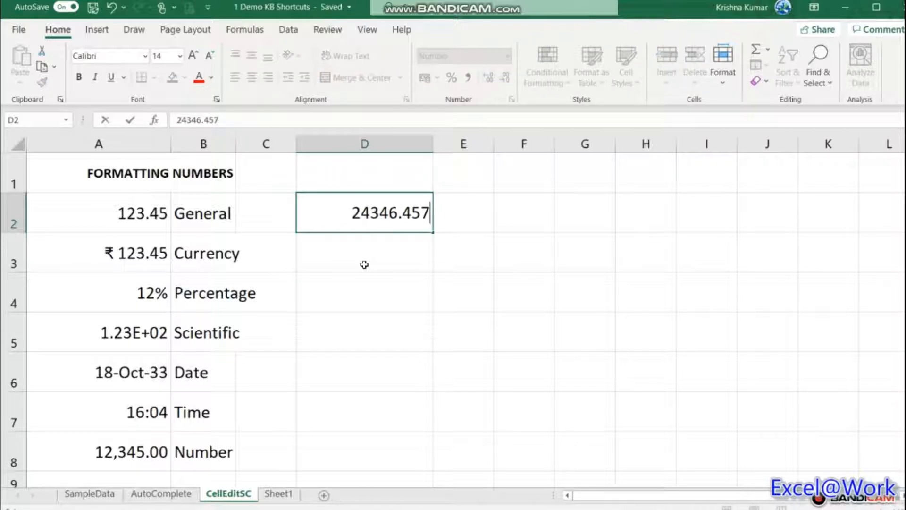
key("ctrl+Return")
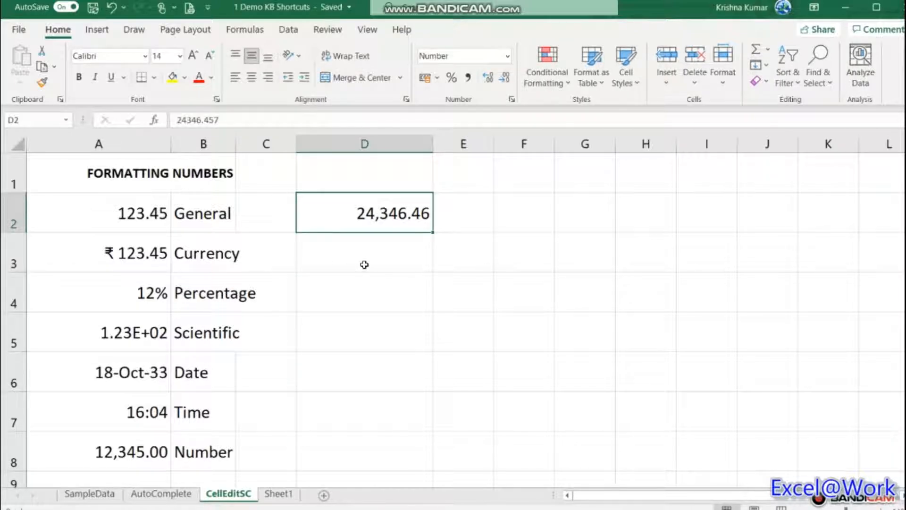
Edit the number in D2 to 24343466.457 by inserting extra digits before the decimal point.
key("F2")
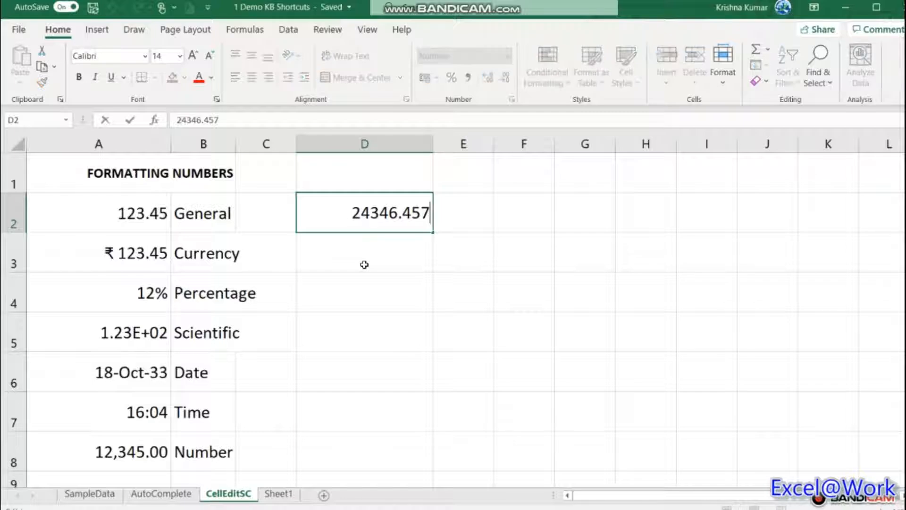
key("Left")
key("Left")
key("Left")
key("Left")
key("Left")
type("346")
key("ctrl+Return")
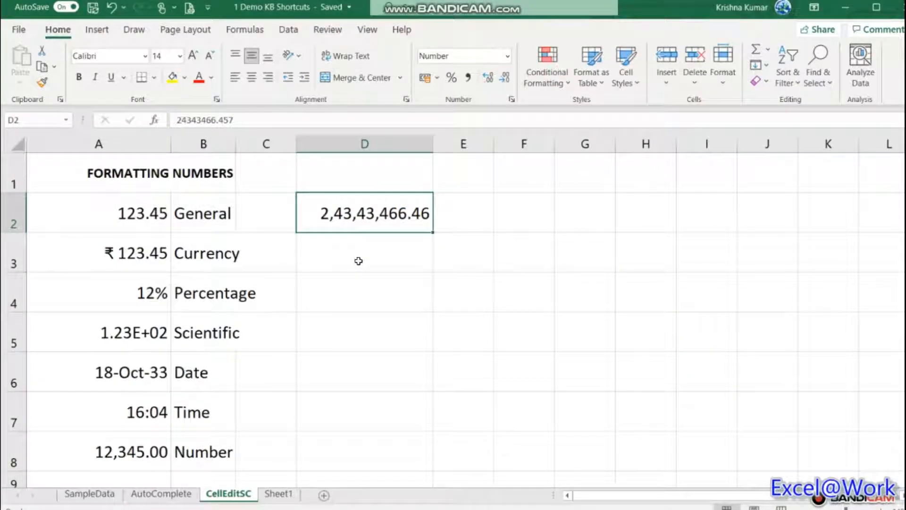
Set the value of cell D2 back to 123.45 and reselect the cell.
type("123.45")
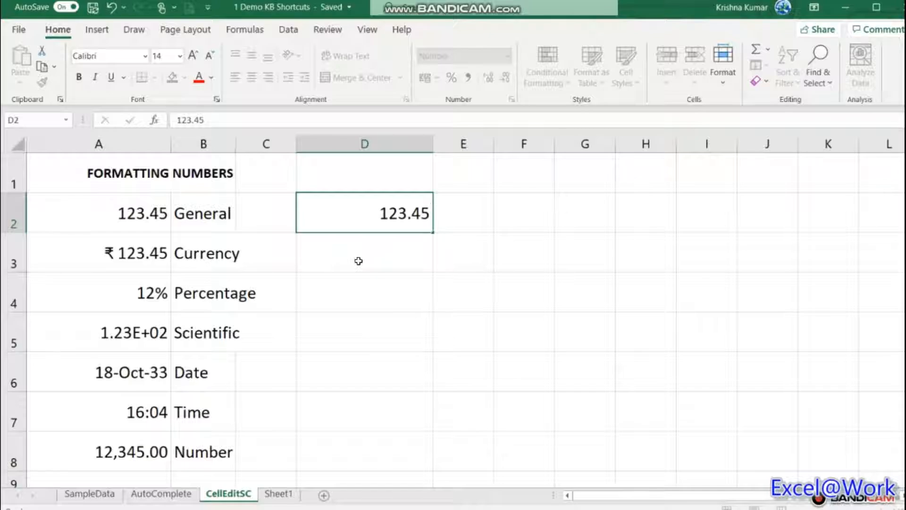
key("Return")
key("Up")
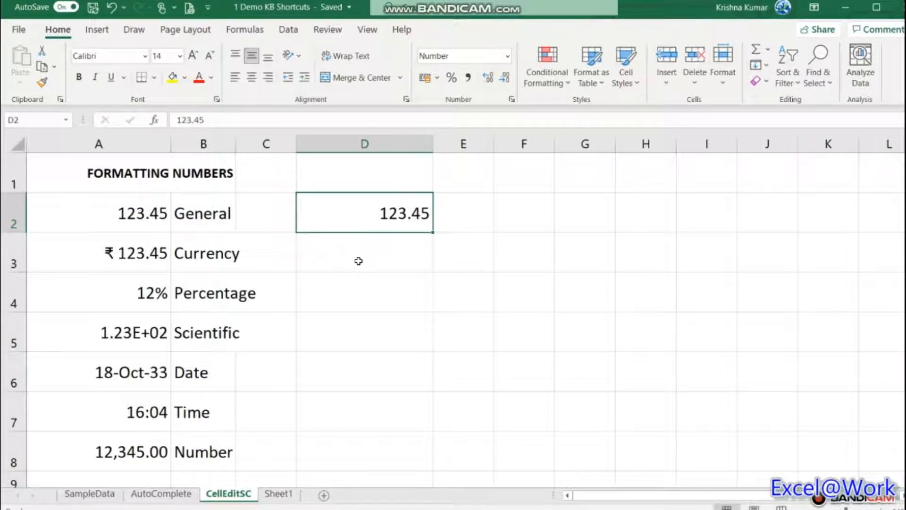
Format cell D2 as a Fraction of type Up to one digit (1/4) and reselect the cell.
key("ctrl+1")
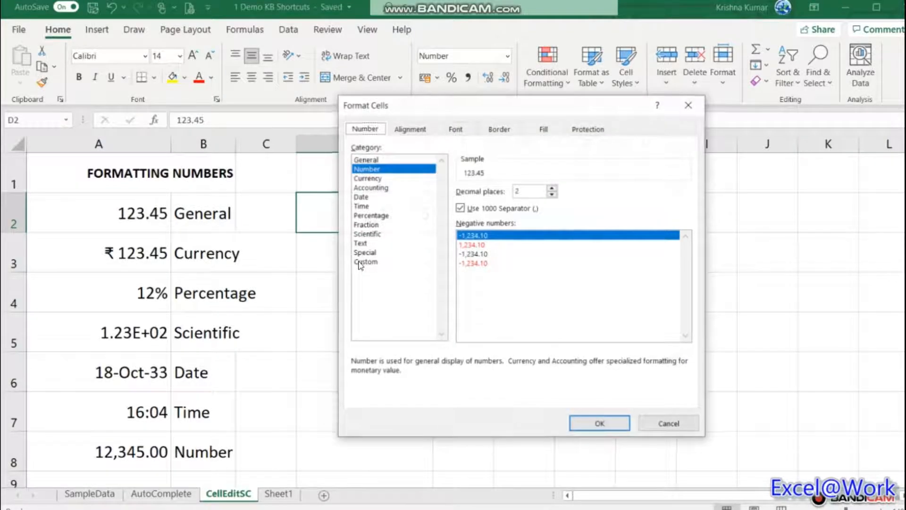
left_click(367, 225)
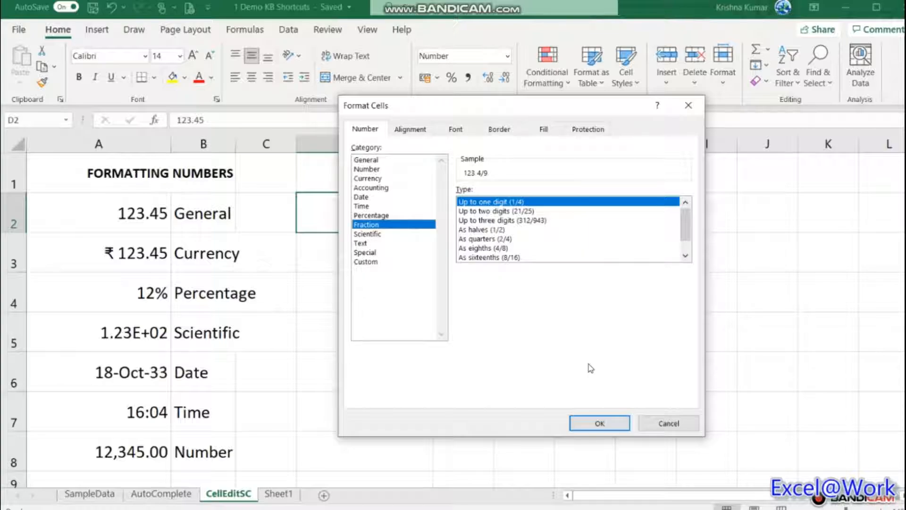
left_click(686, 256)
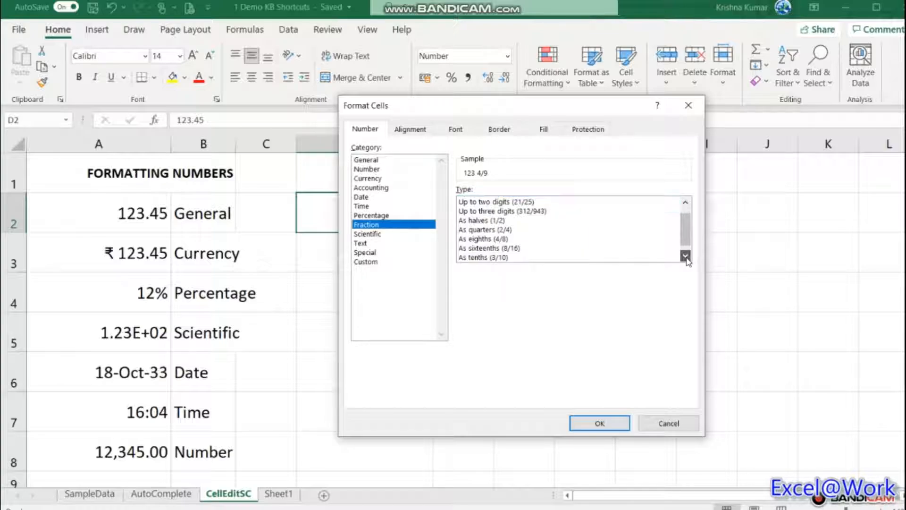
left_click(685, 257)
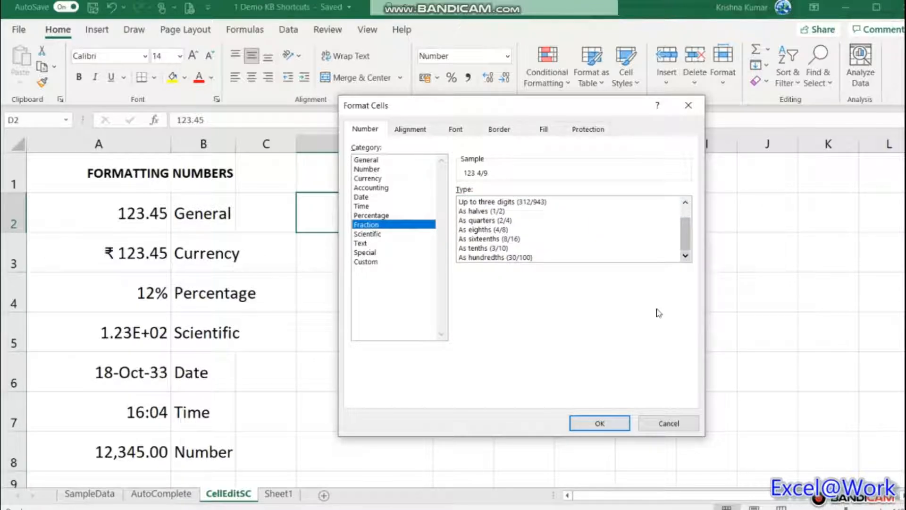
left_click(606, 422)
key("Down")
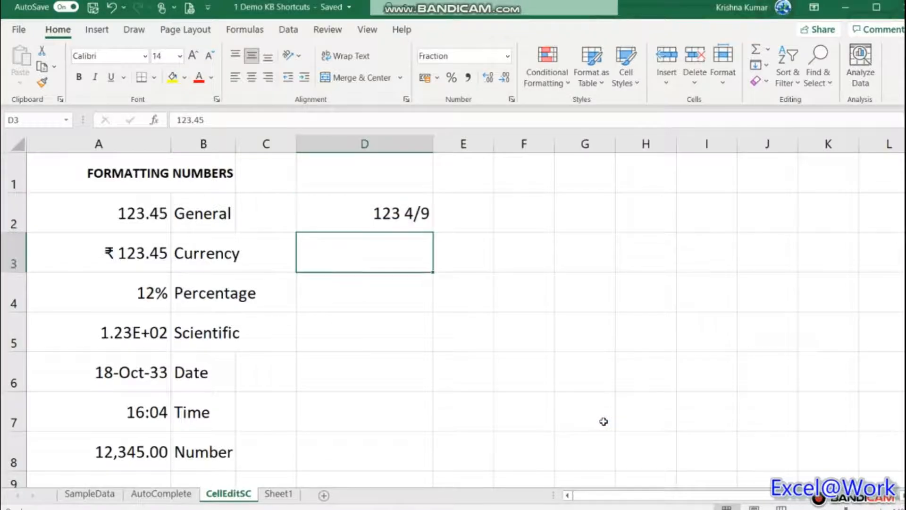
key("Up")
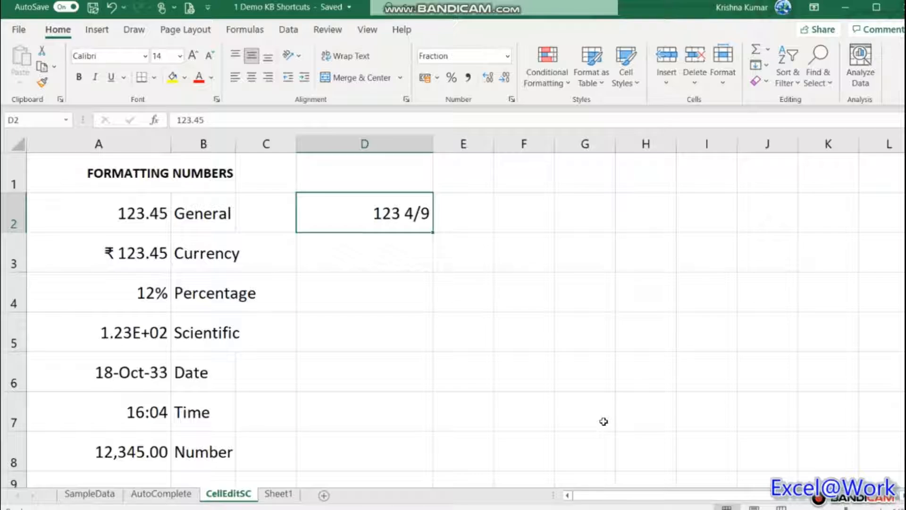
Format cell D2 as a Fraction of type Up to two digits (21/25).
key("alt+Tab")
key("alt+Tab")
key("ctrl+1")
left_click(532, 212)
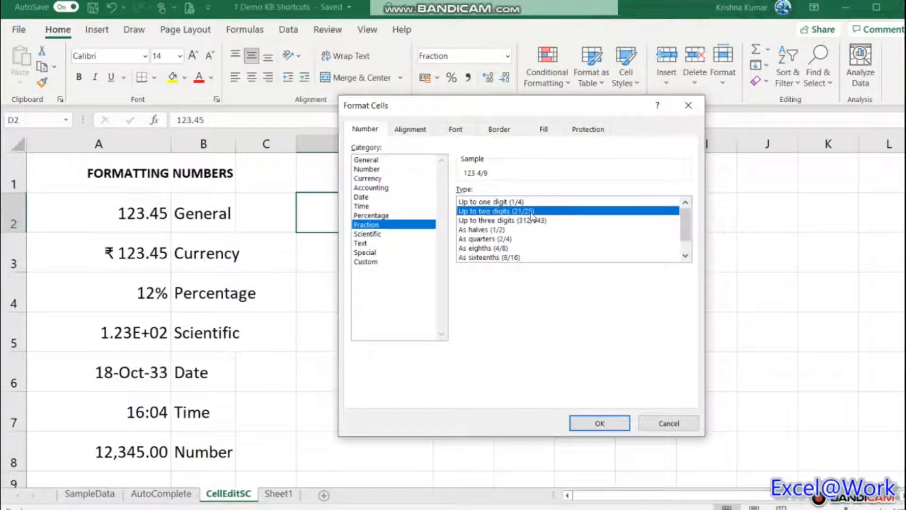
left_click(599, 423)
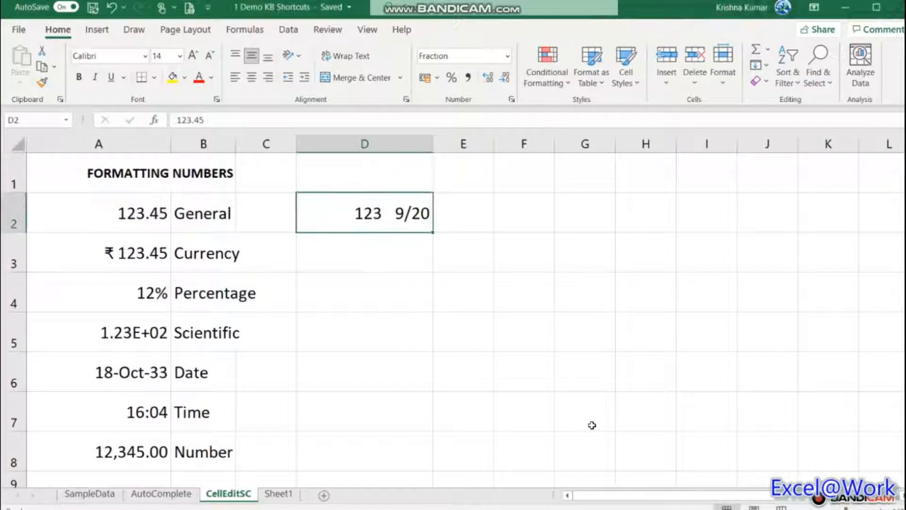
Change the fraction type of cell D2 to Up to three digits (312/943).
key("ctrl+1")
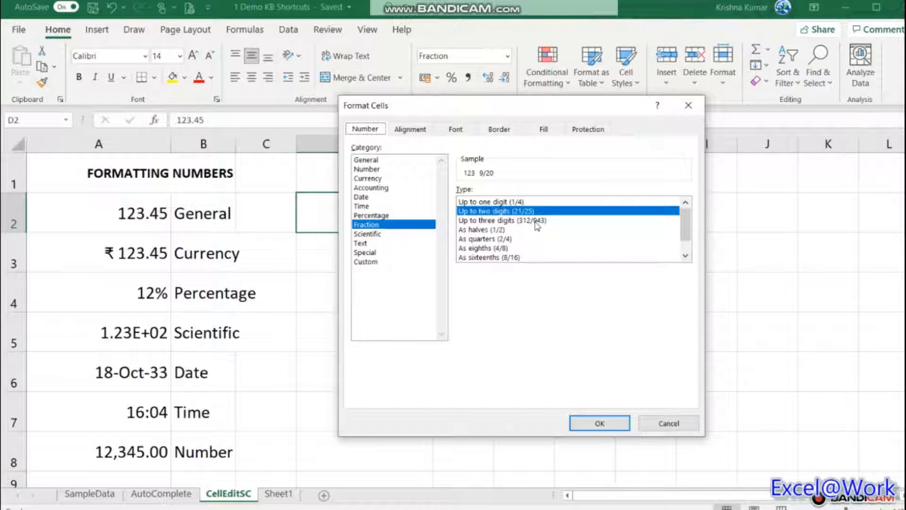
left_click(537, 226)
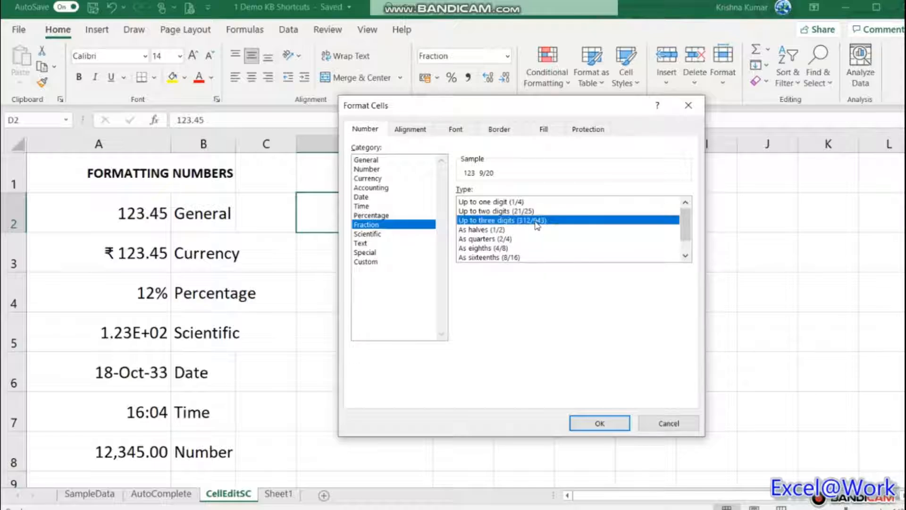
left_click(588, 425)
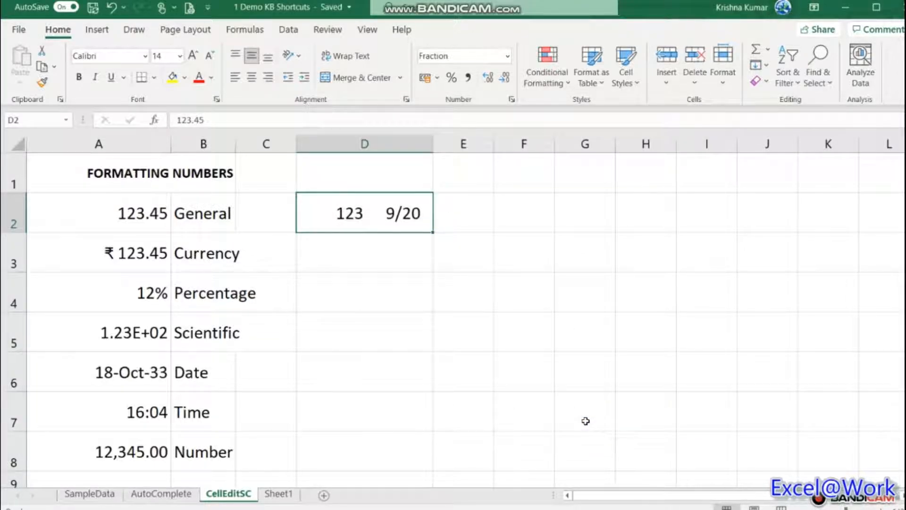
Change the value of cell D2 to 123.456, keeping the cell selected.
key("F2")
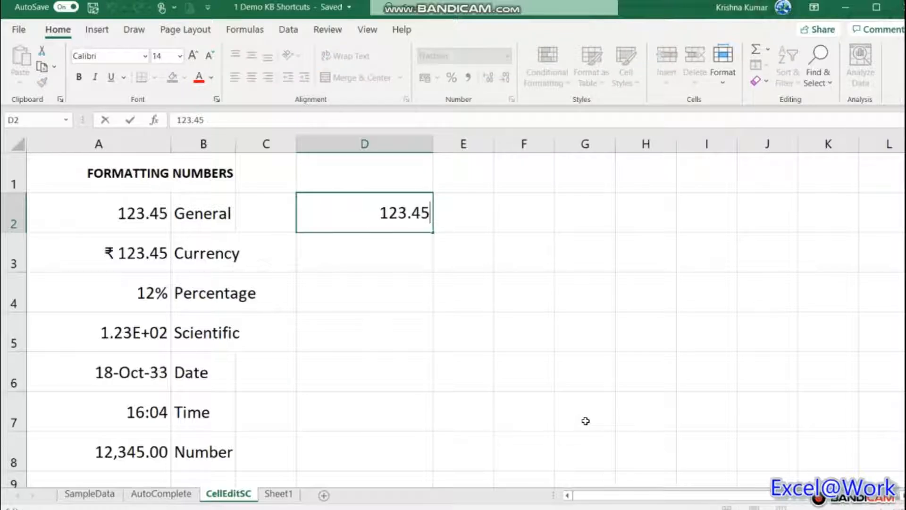
type("6")
key("ctrl+Return")
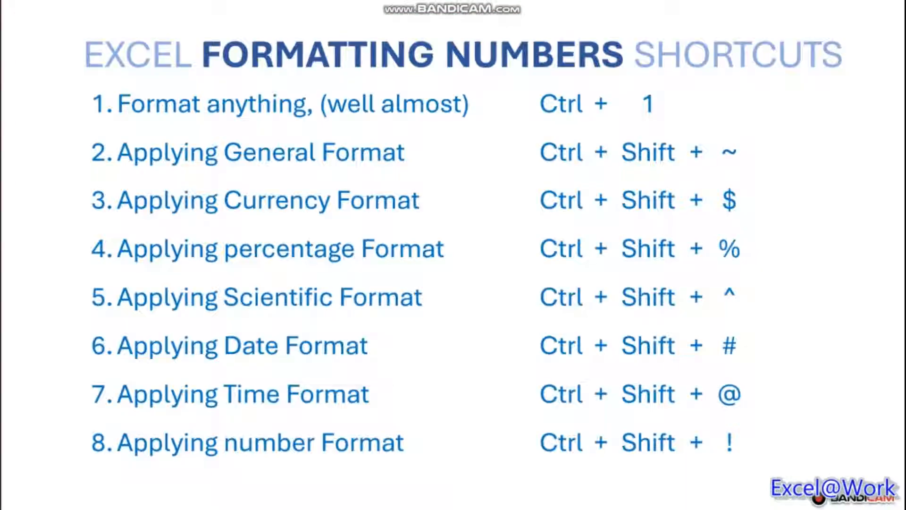
key("alt+Tab")
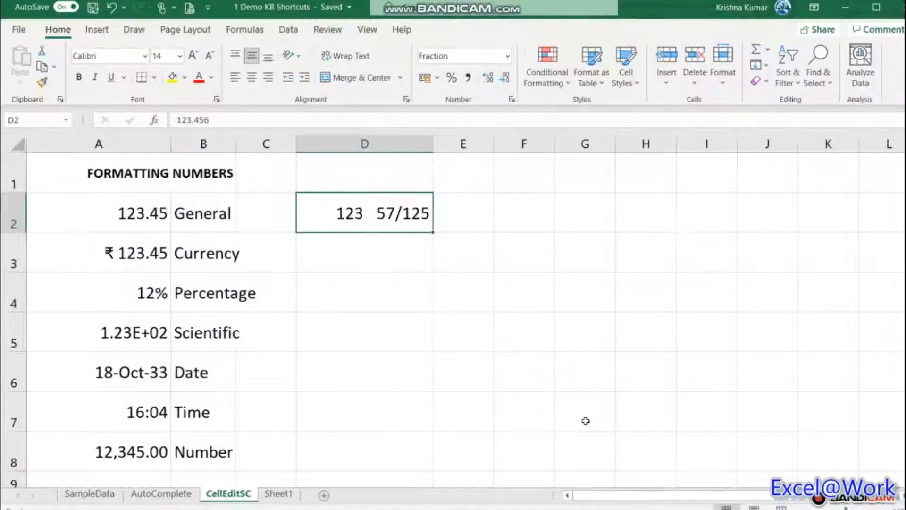
Preview other fraction types for cell D2, apply As halves (1/2), and reselect the cell.
key("ctrl+1")
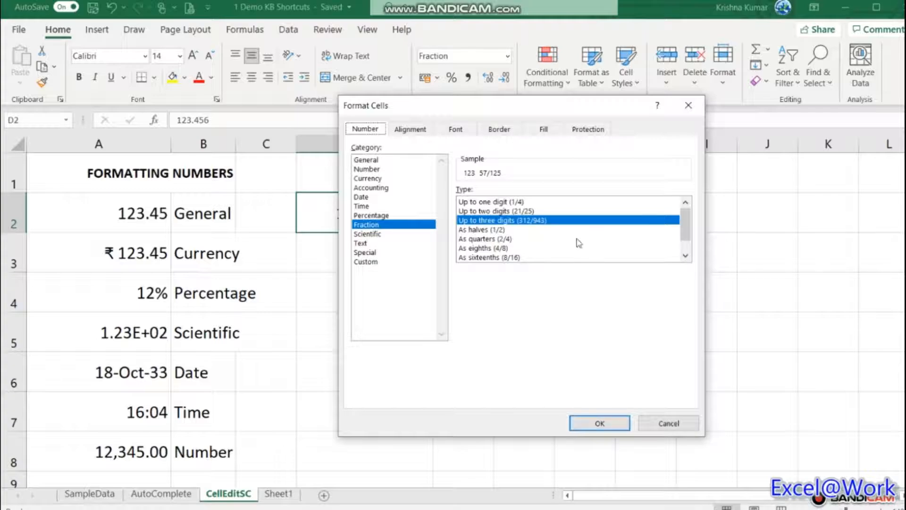
left_click(504, 238)
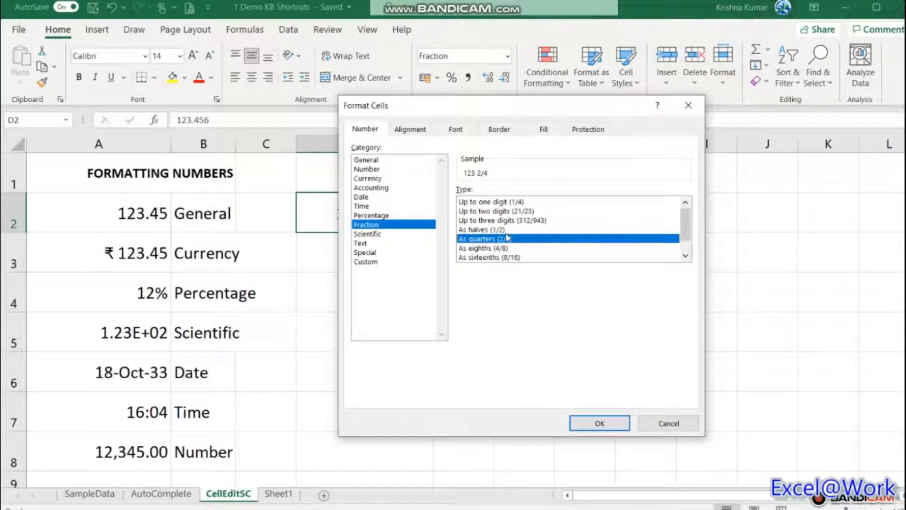
left_click_drag(505, 231, 590, 476)
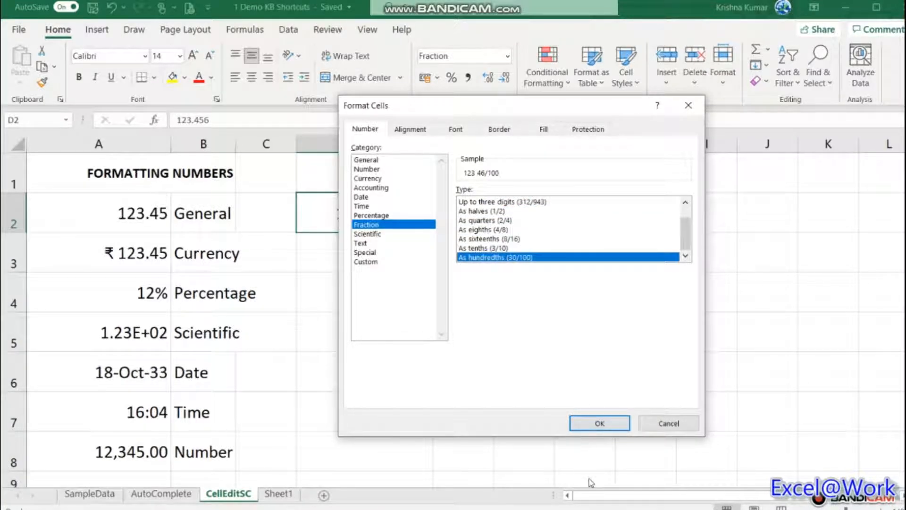
left_click(516, 212)
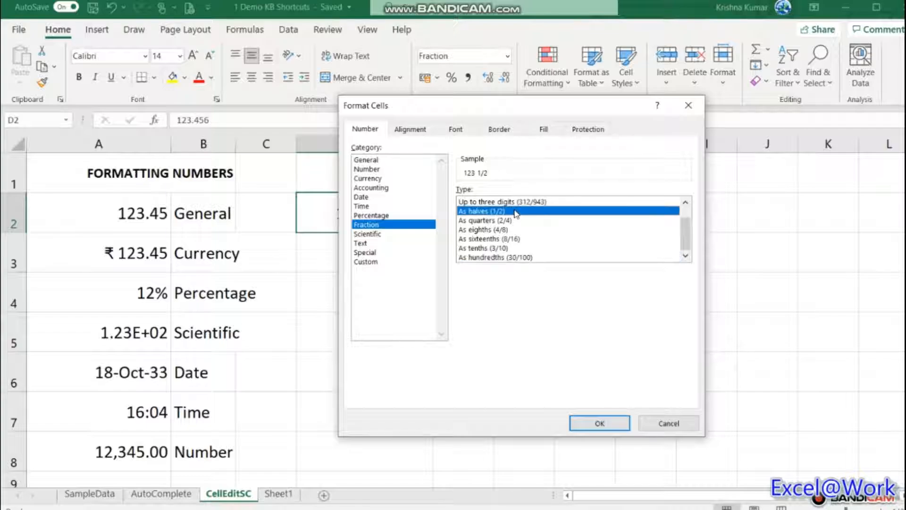
left_click(593, 421)
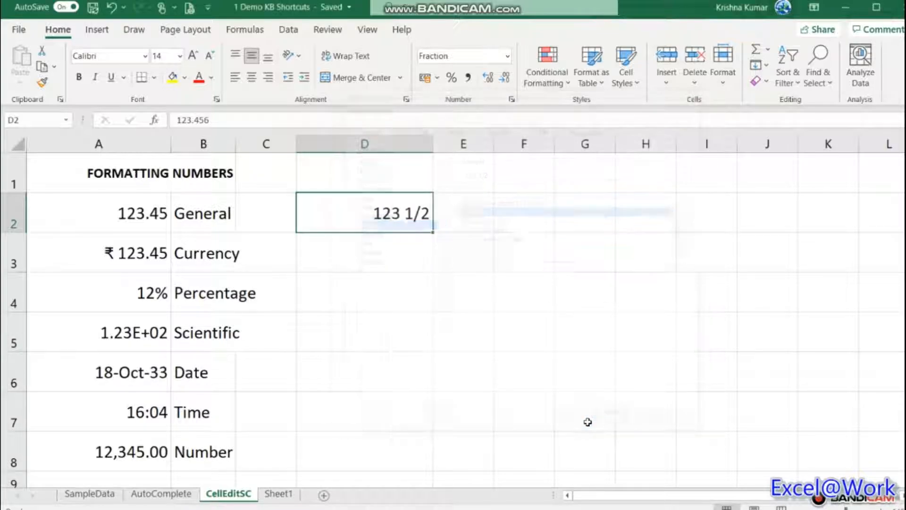
key("Return")
key("Up")
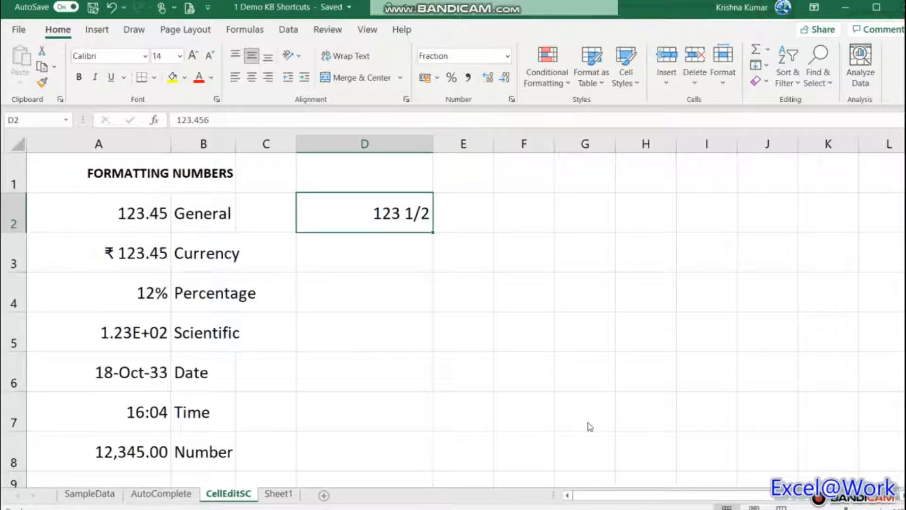
Change the fraction type of cell D2 to As quarters (2/4).
key("ctrl+1")
left_click(512, 239)
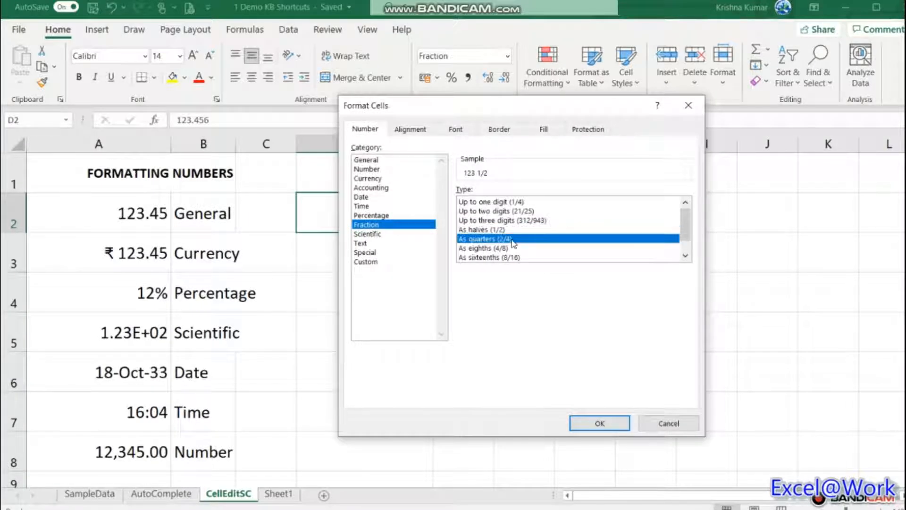
left_click(599, 423)
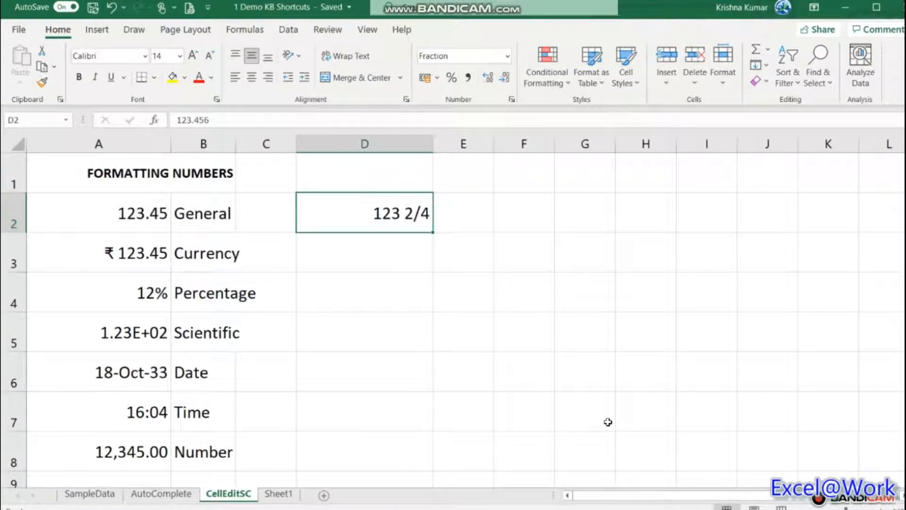
Change the fraction type of cell D2 to As eighths (4/8).
key("ctrl+1")
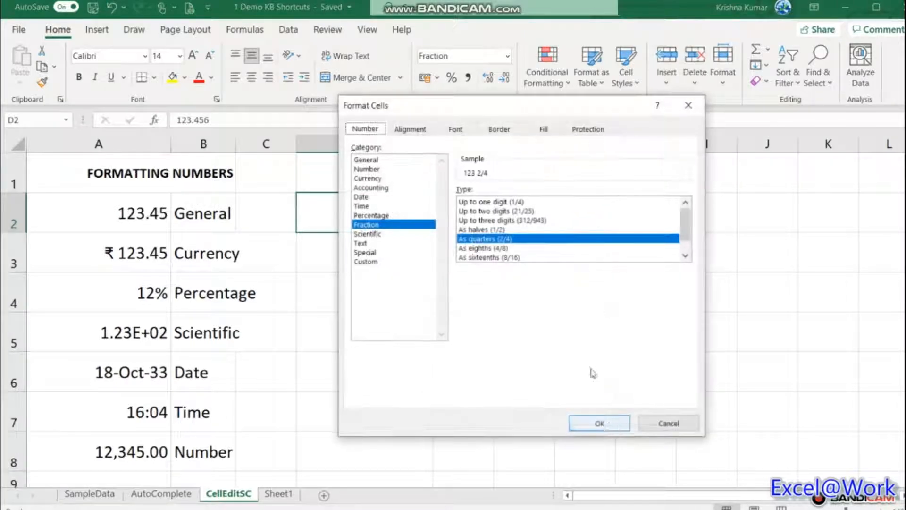
left_click(518, 248)
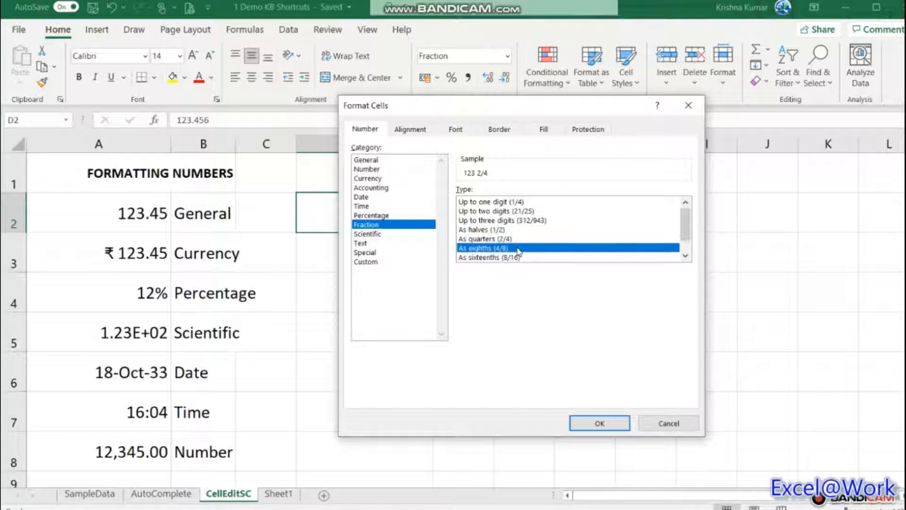
left_click(580, 424)
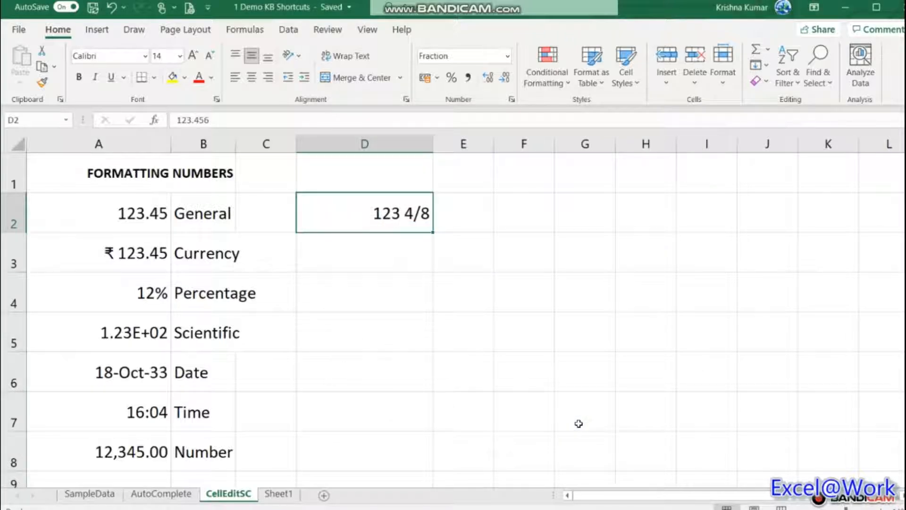
Change the fraction type of cell D2 to As sixteenths (8/16).
key("ctrl+1")
left_click(524, 258)
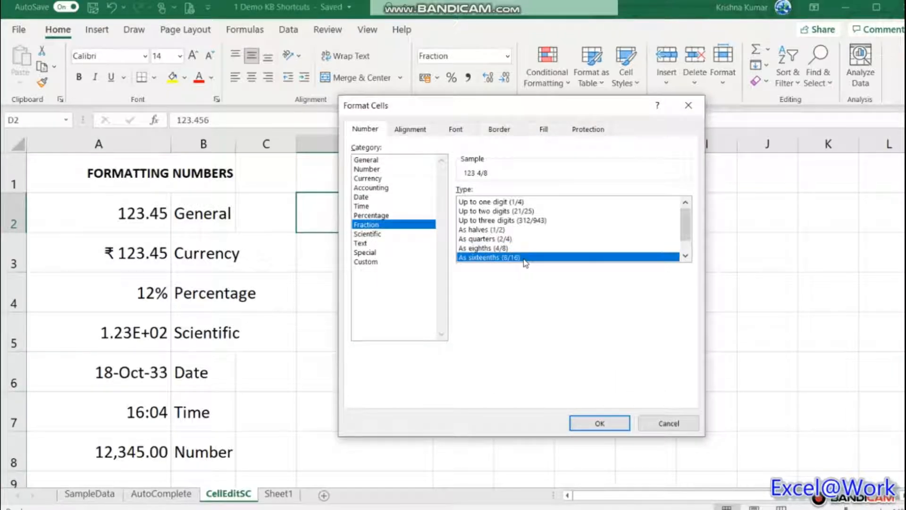
left_click(609, 422)
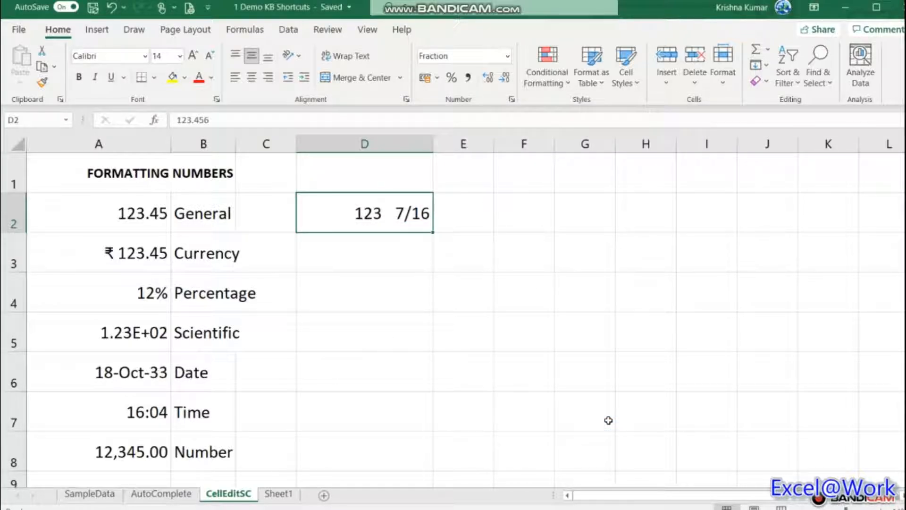
Change the fraction type of cell D2 to As tenths (3/10).
key("ctrl+1")
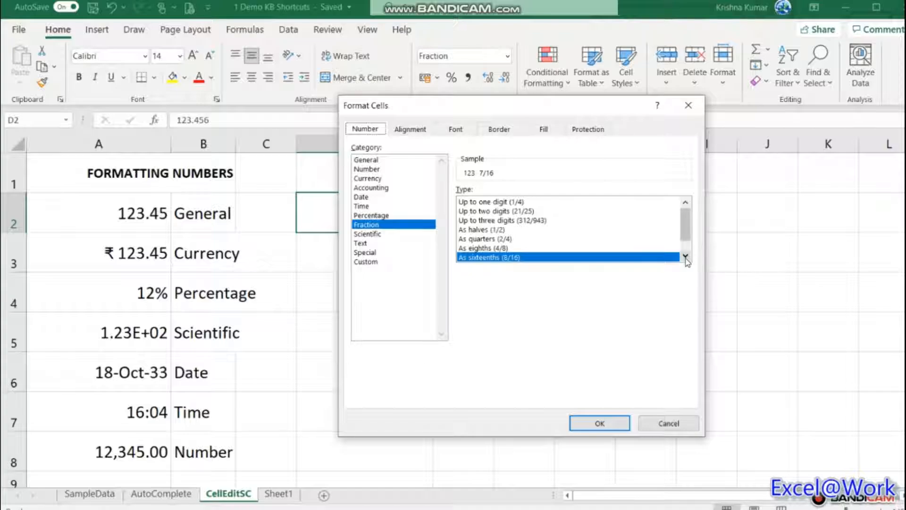
left_click(685, 255)
left_click(686, 255)
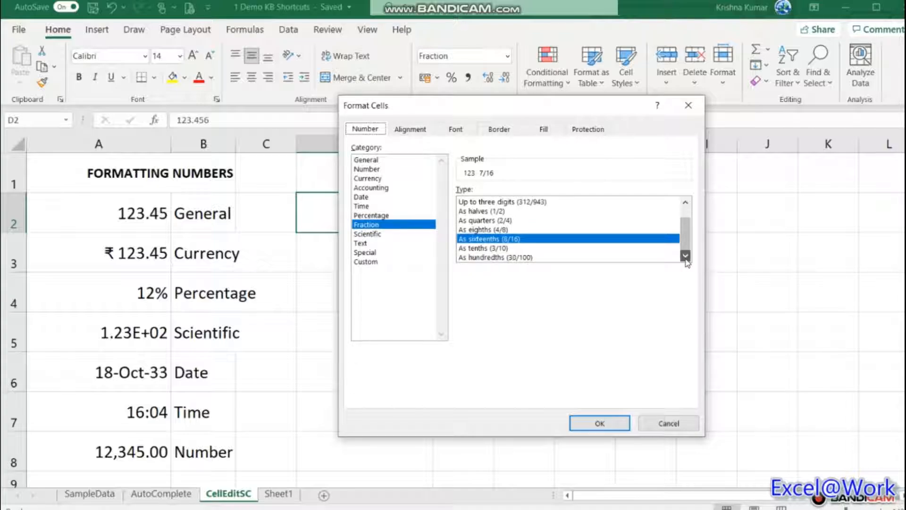
left_click(509, 249)
left_click(587, 423)
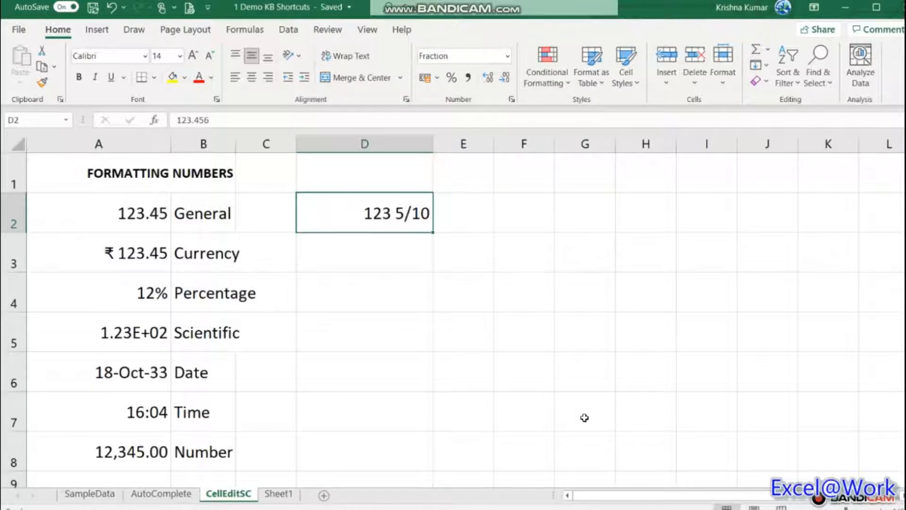
Change the fraction type of cell D2 to As hundredths (30/100).
key("ctrl+1")
left_click(686, 256)
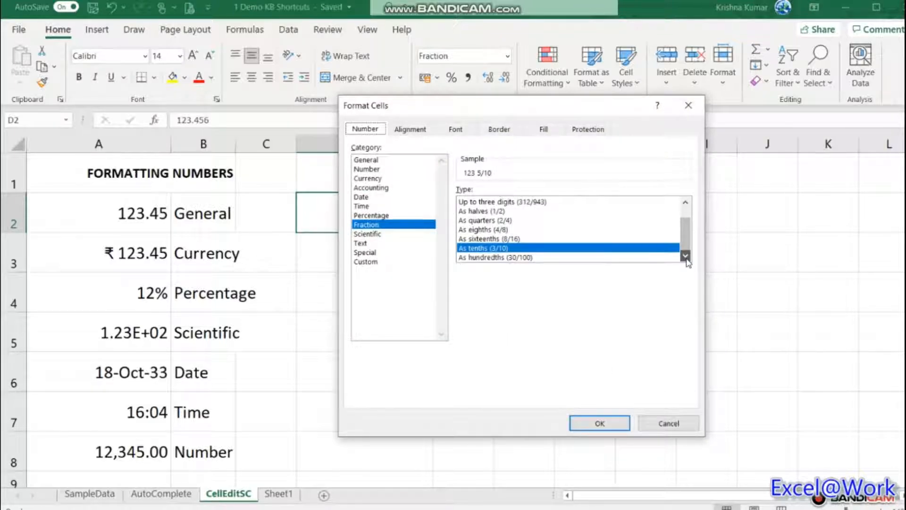
left_click(550, 258)
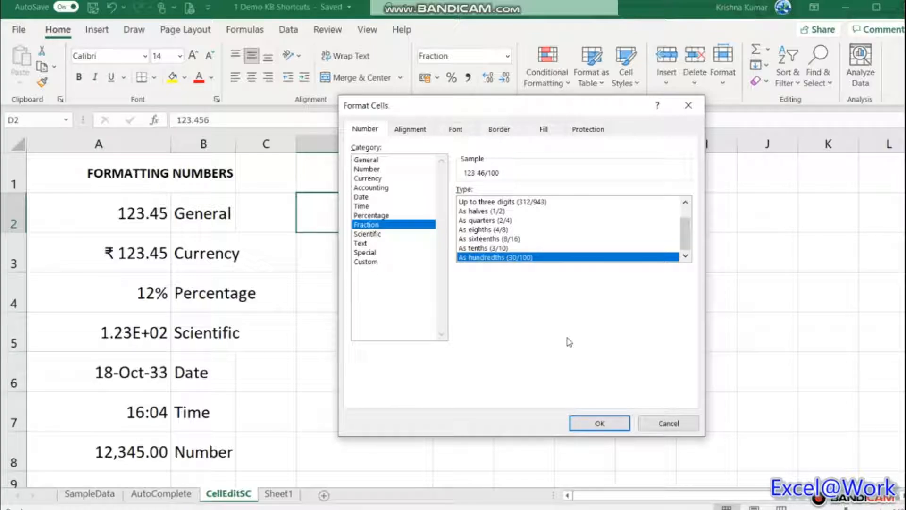
left_click(586, 420)
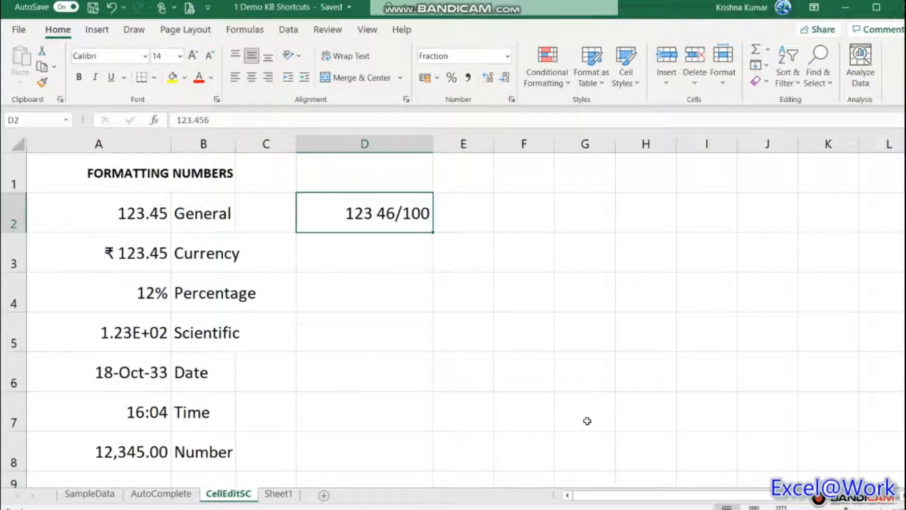
Apply the custom number format code ## ## ## ### to cell D2 and reselect the cell.
key("ctrl+1")
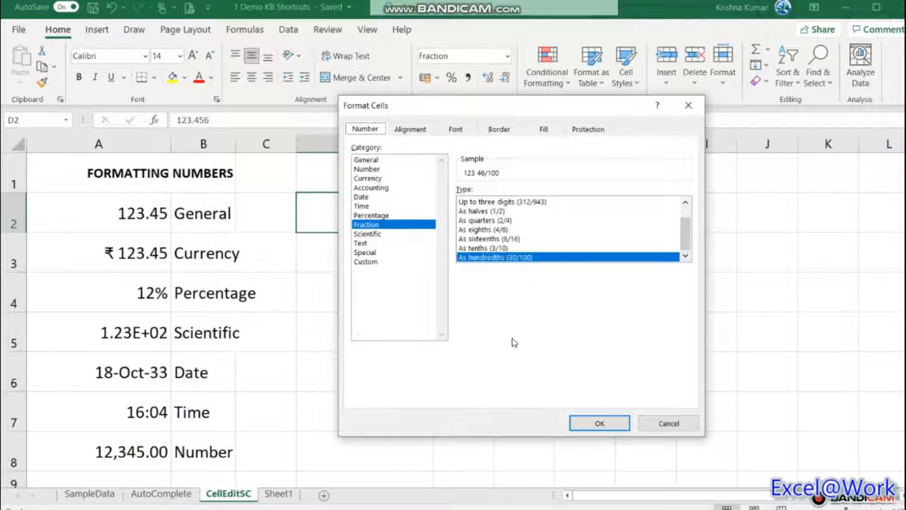
left_click(367, 244)
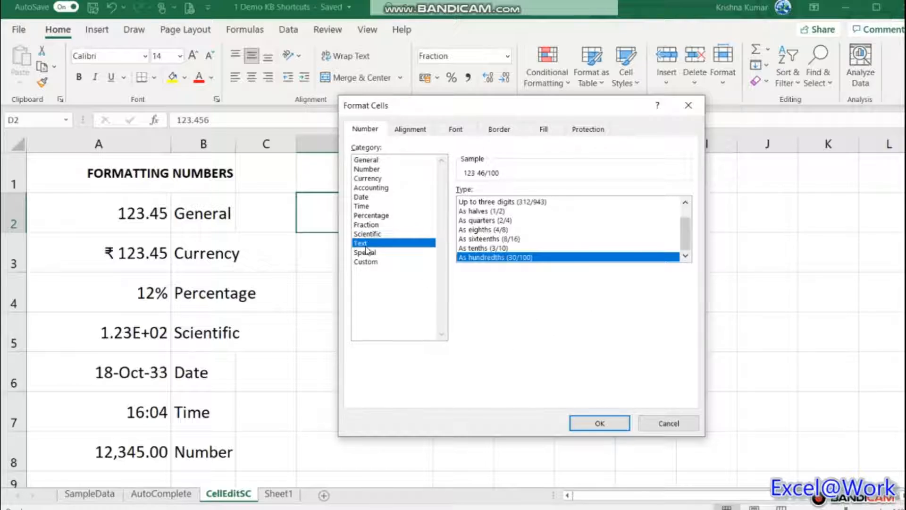
left_click(371, 264)
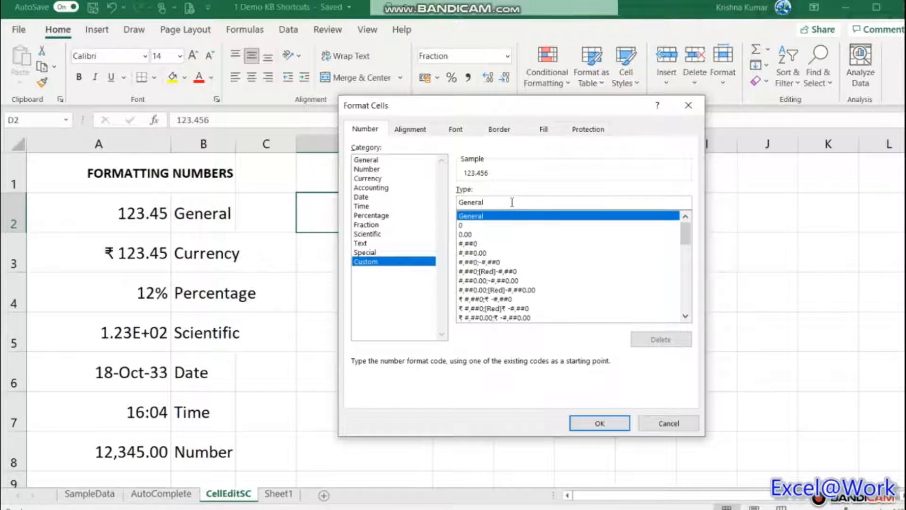
left_click(512, 202)
key("BackSpace")
key("BackSpace")
key("BackSpace")
key("BackSpace")
key("BackSpace")
key("BackSpace")
key("BackSpace")
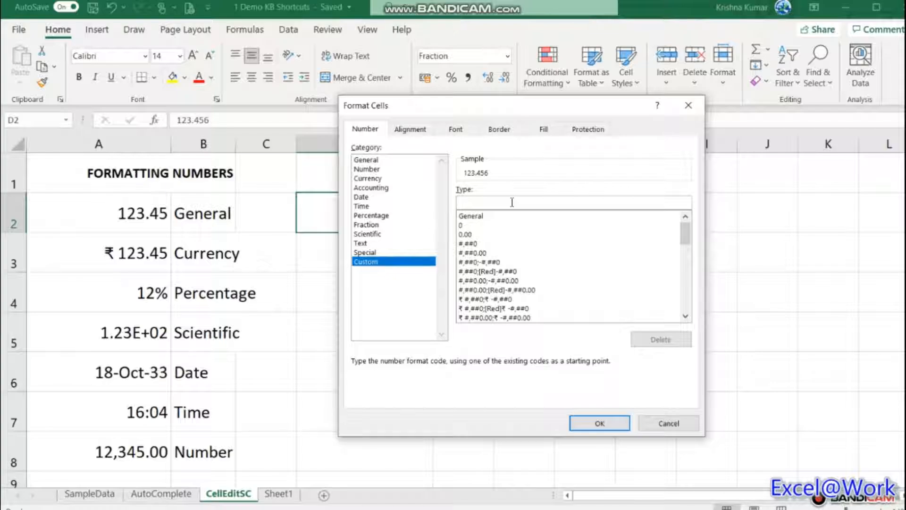
type("## ## ## ###")
left_click(608, 423)
key("Return")
key("Up")
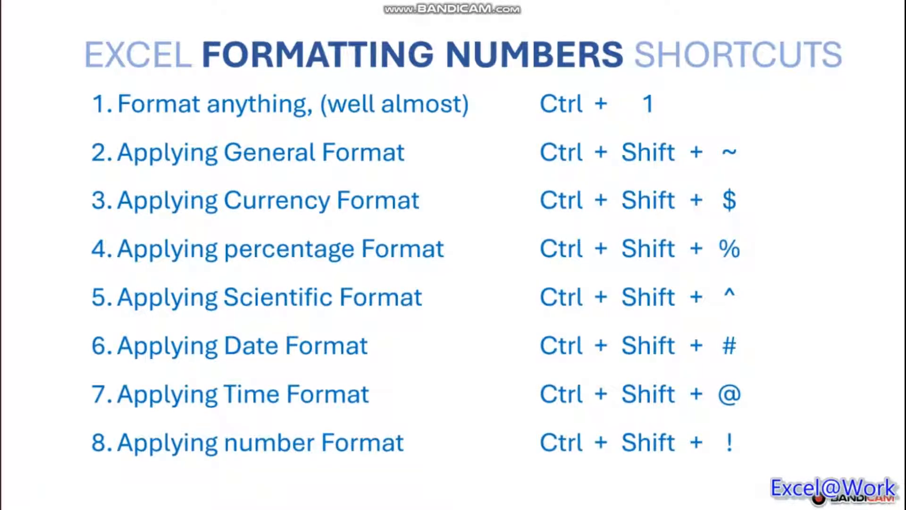
Switch back to the Excel workbook and change the custom number format code of cell D2 to ## ## ## ###.00.
key("alt+Tab")
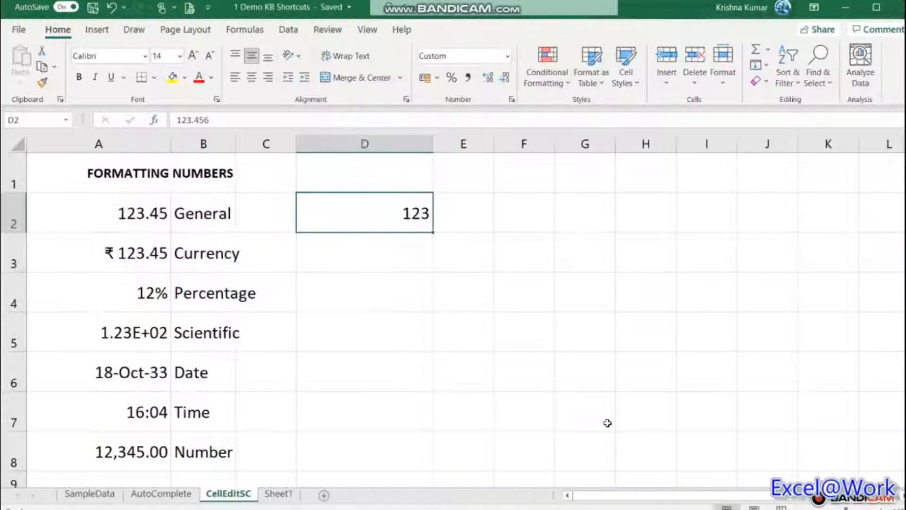
key("ctrl+1")
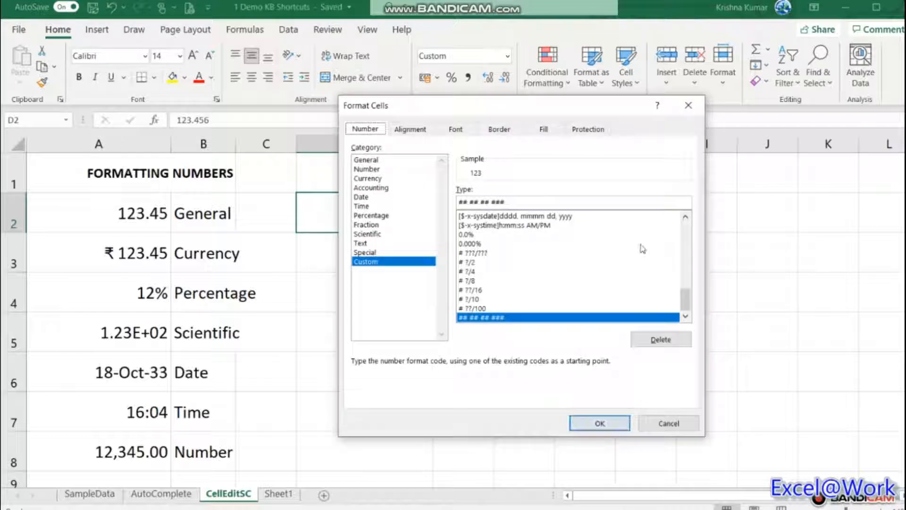
left_click(599, 203)
type(".")
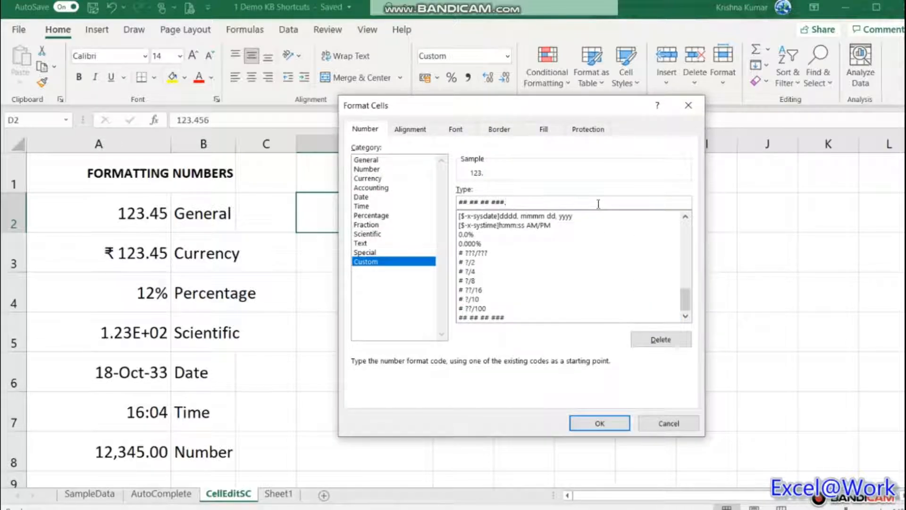
type("00")
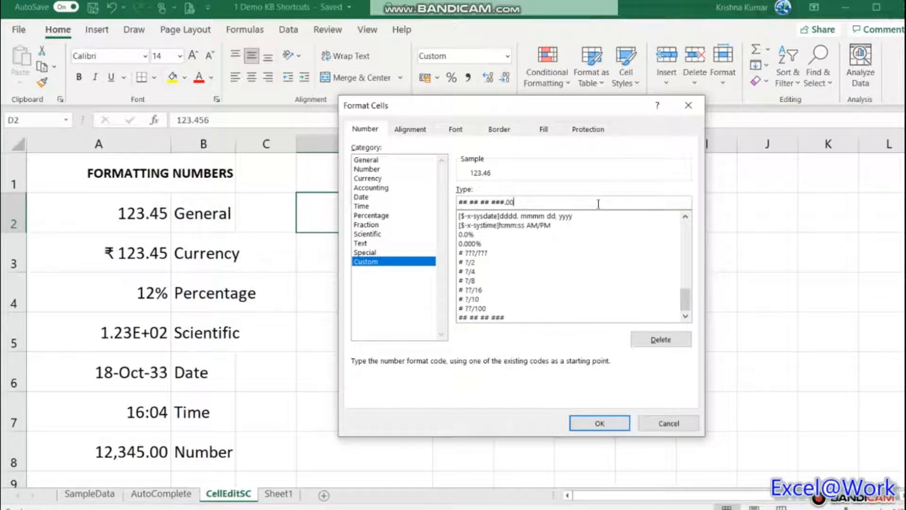
left_click(599, 424)
key("Return")
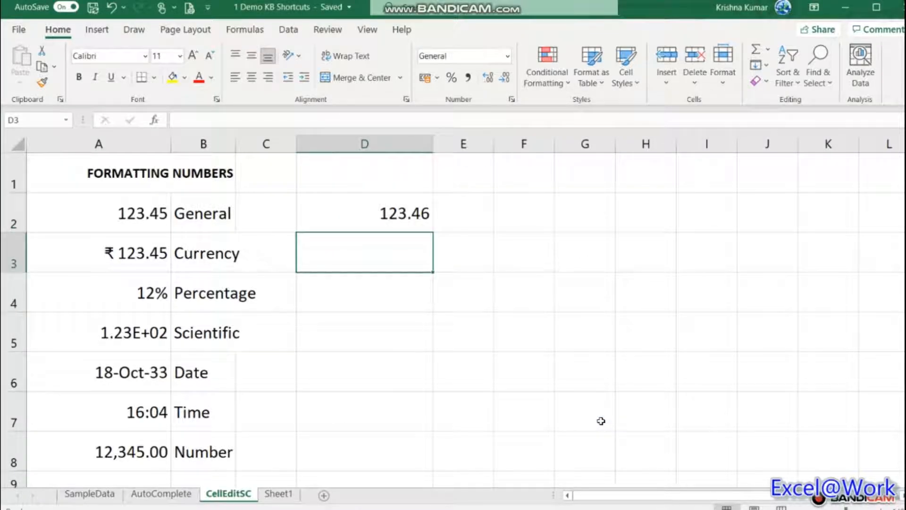
Edit the value in cell D2 to 123463.456 and reselect the cell.
key("Up")
key("F2")
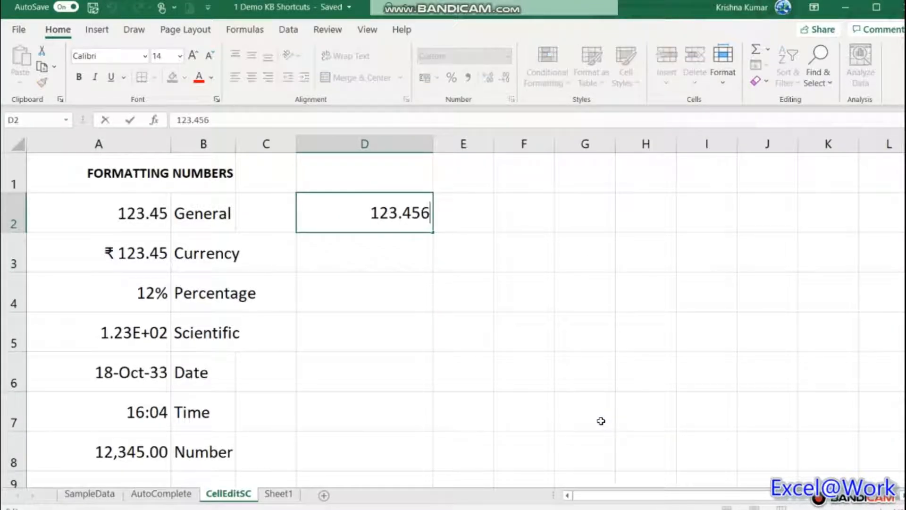
key("Left")
key("Left")
key("Left")
key("Left")
key("Left")
type("34")
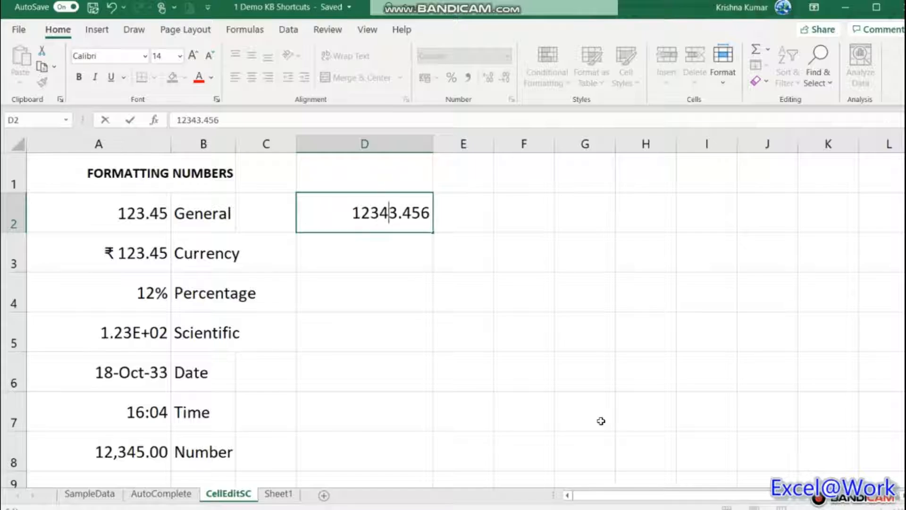
type("6")
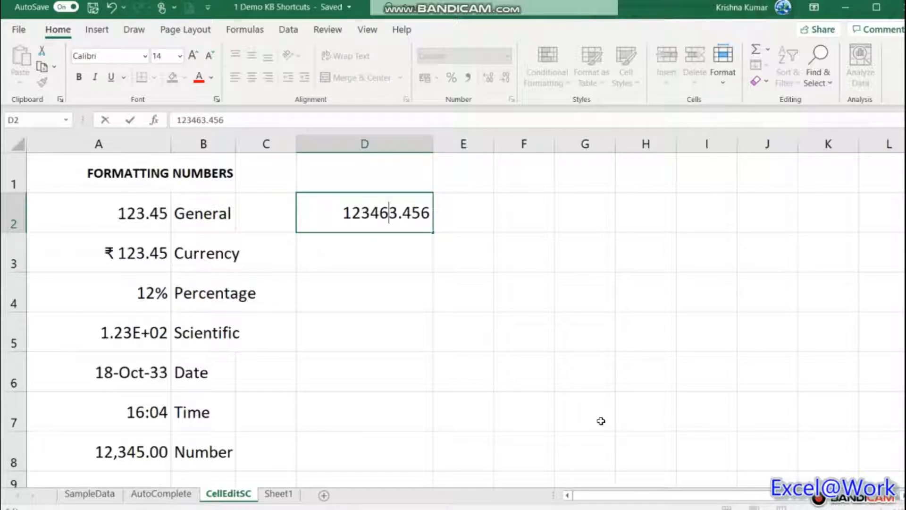
key("Return")
key("Up")
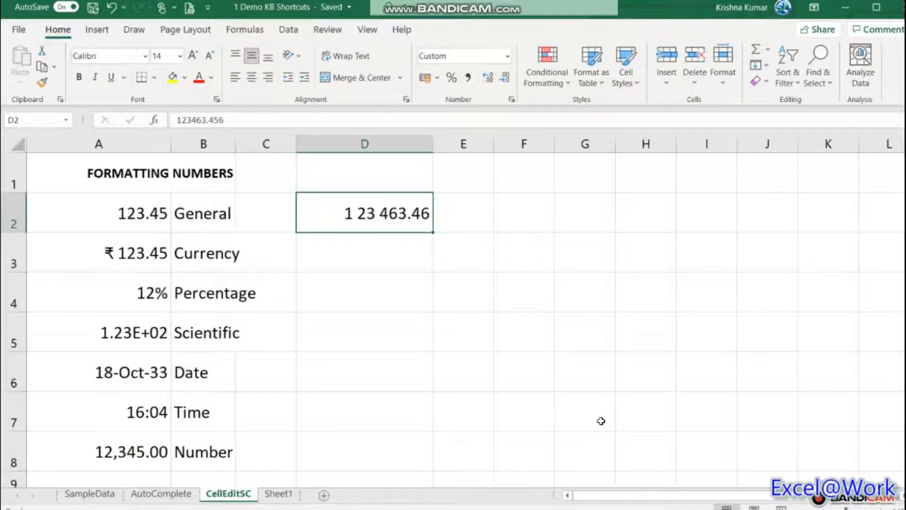